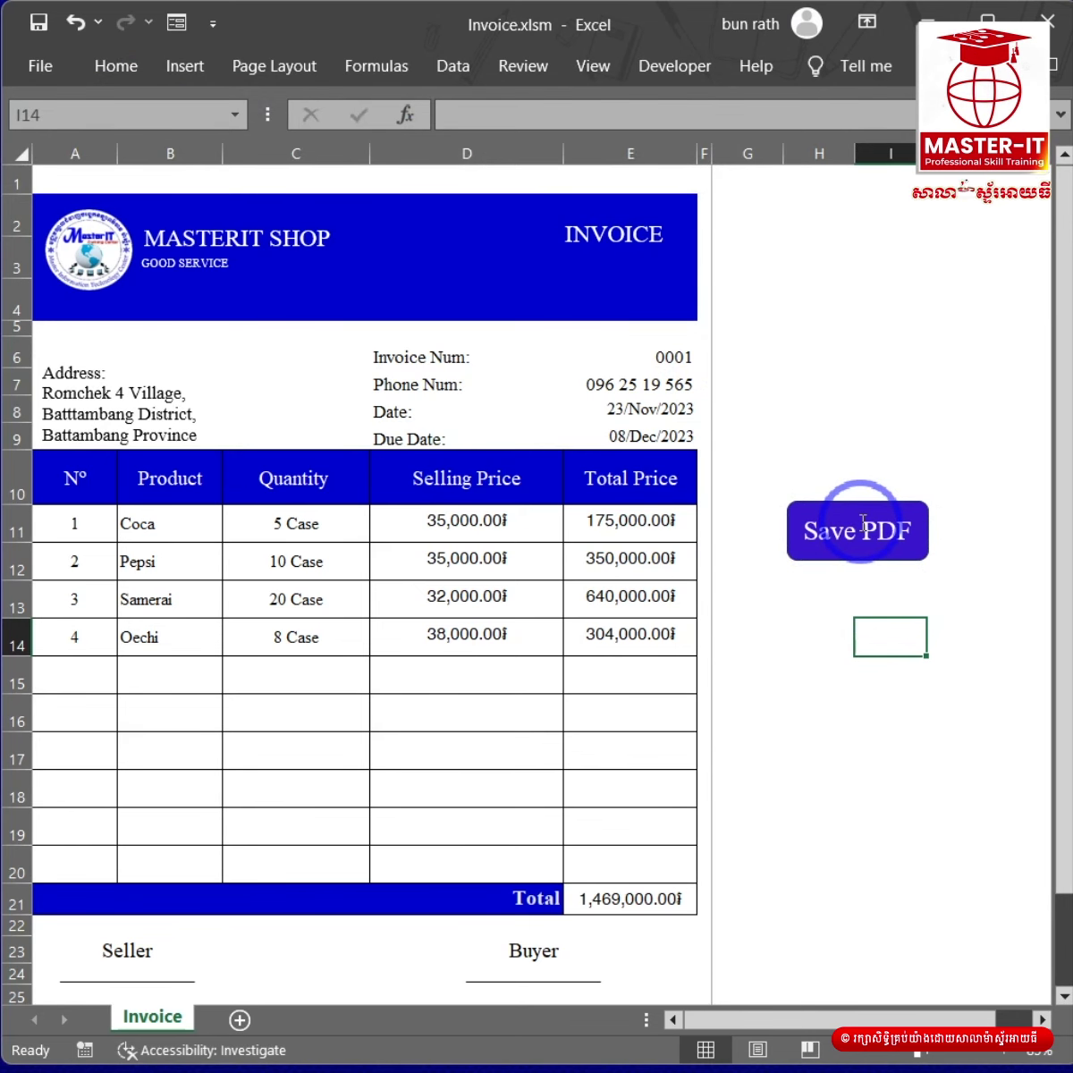
Step: Assign the PDF macro to the Save PDF shape, then deselect the shape
right_click(863, 524)
left_click(939, 913)
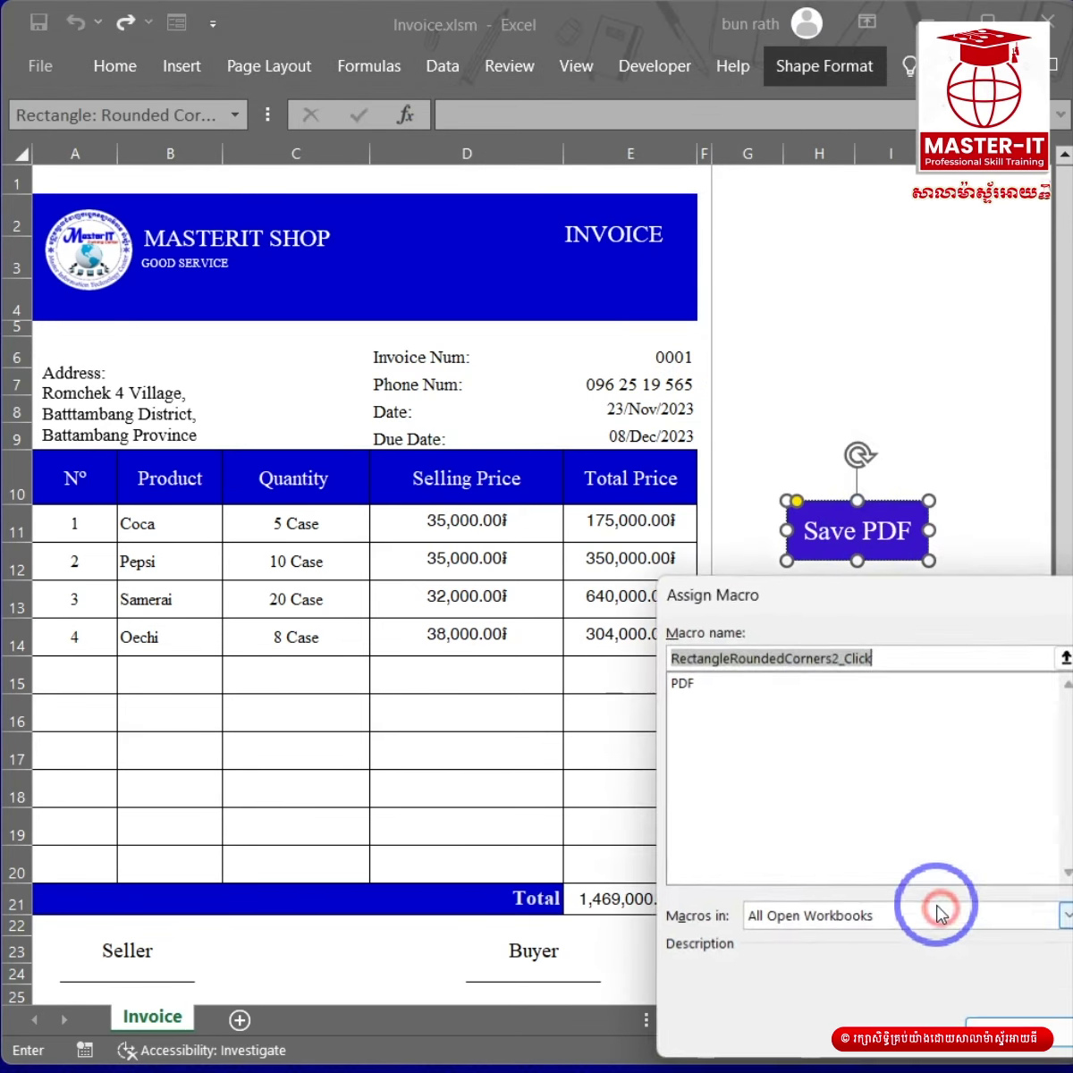
left_click_drag(807, 606, 318, 240)
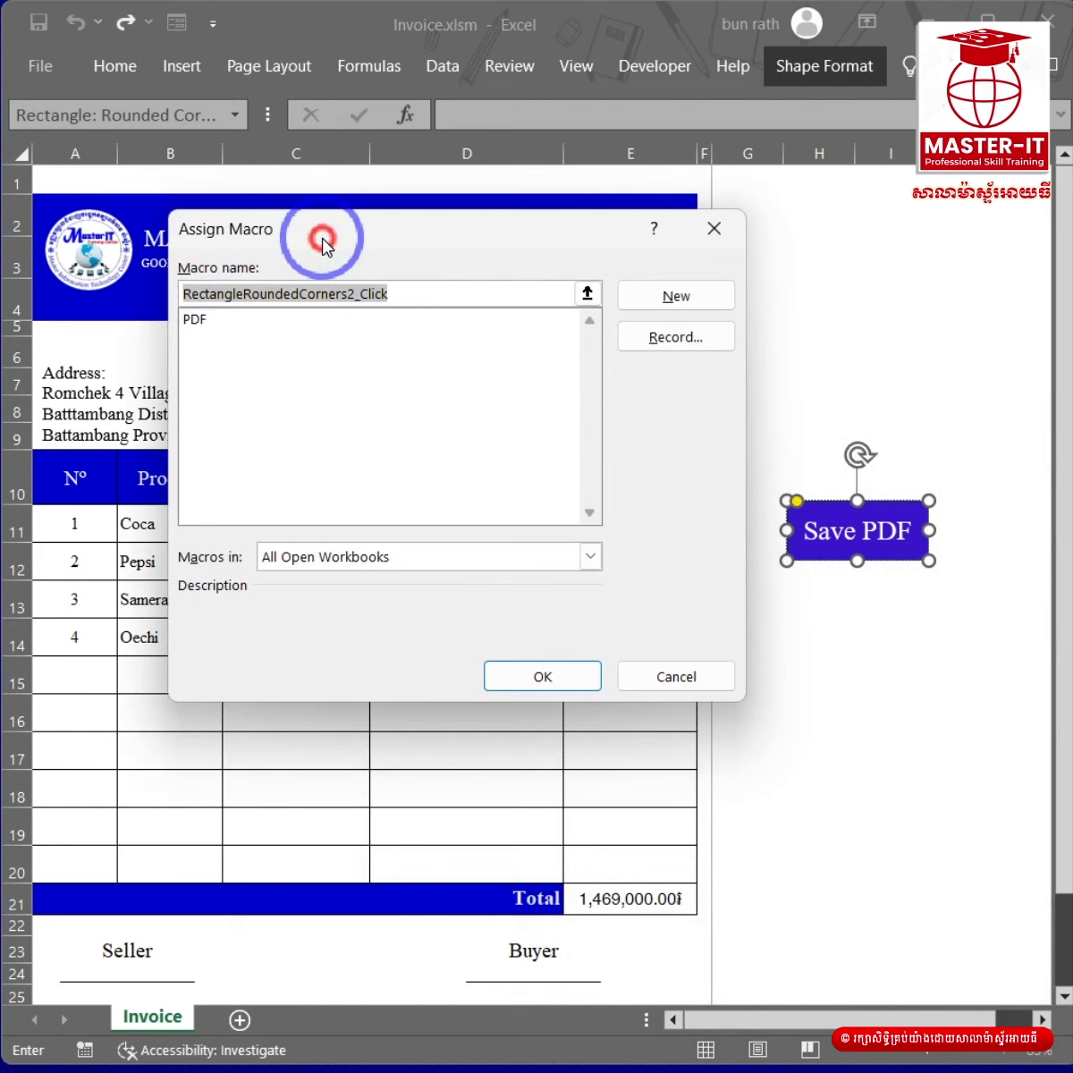
left_click(238, 324)
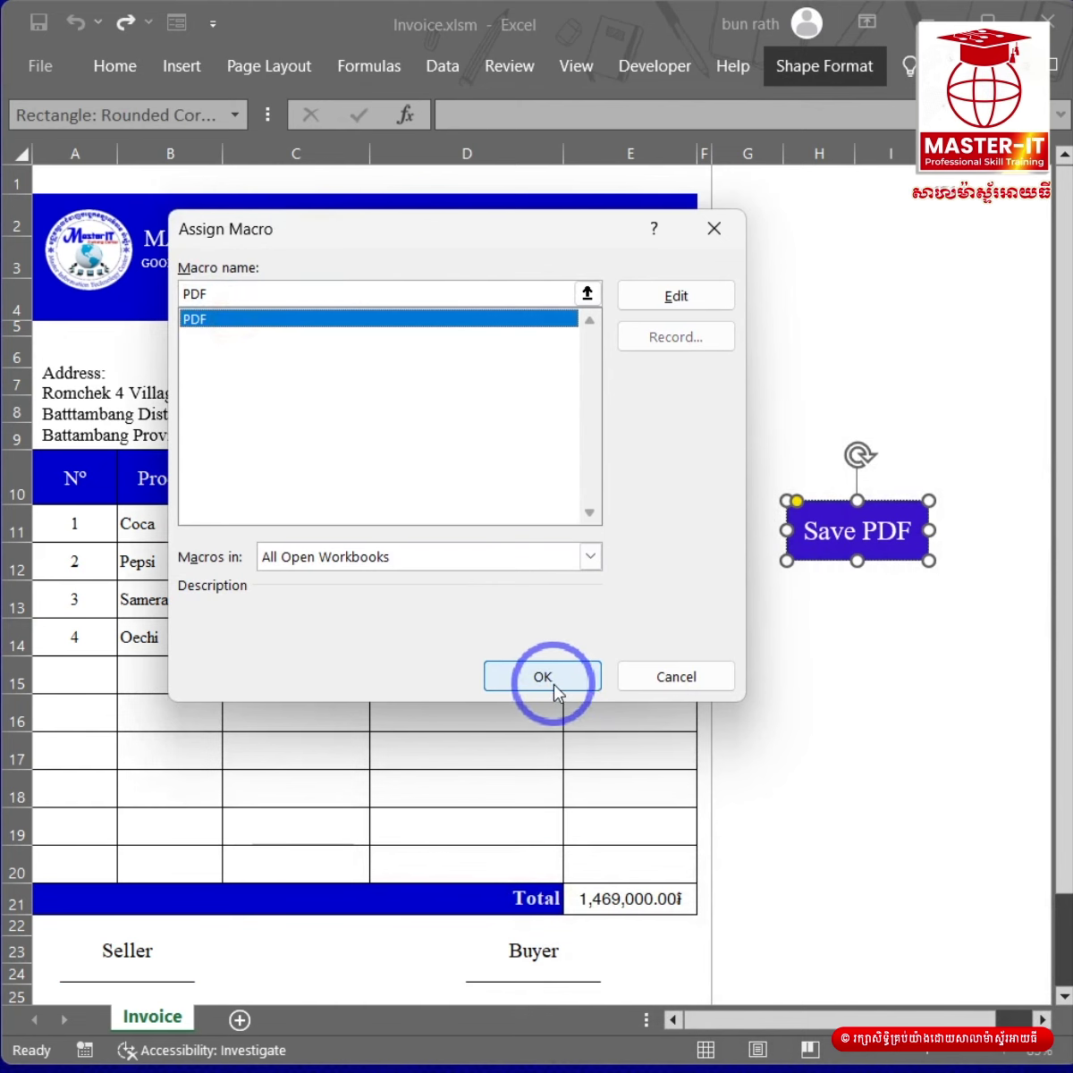
left_click(552, 684)
left_click(793, 707)
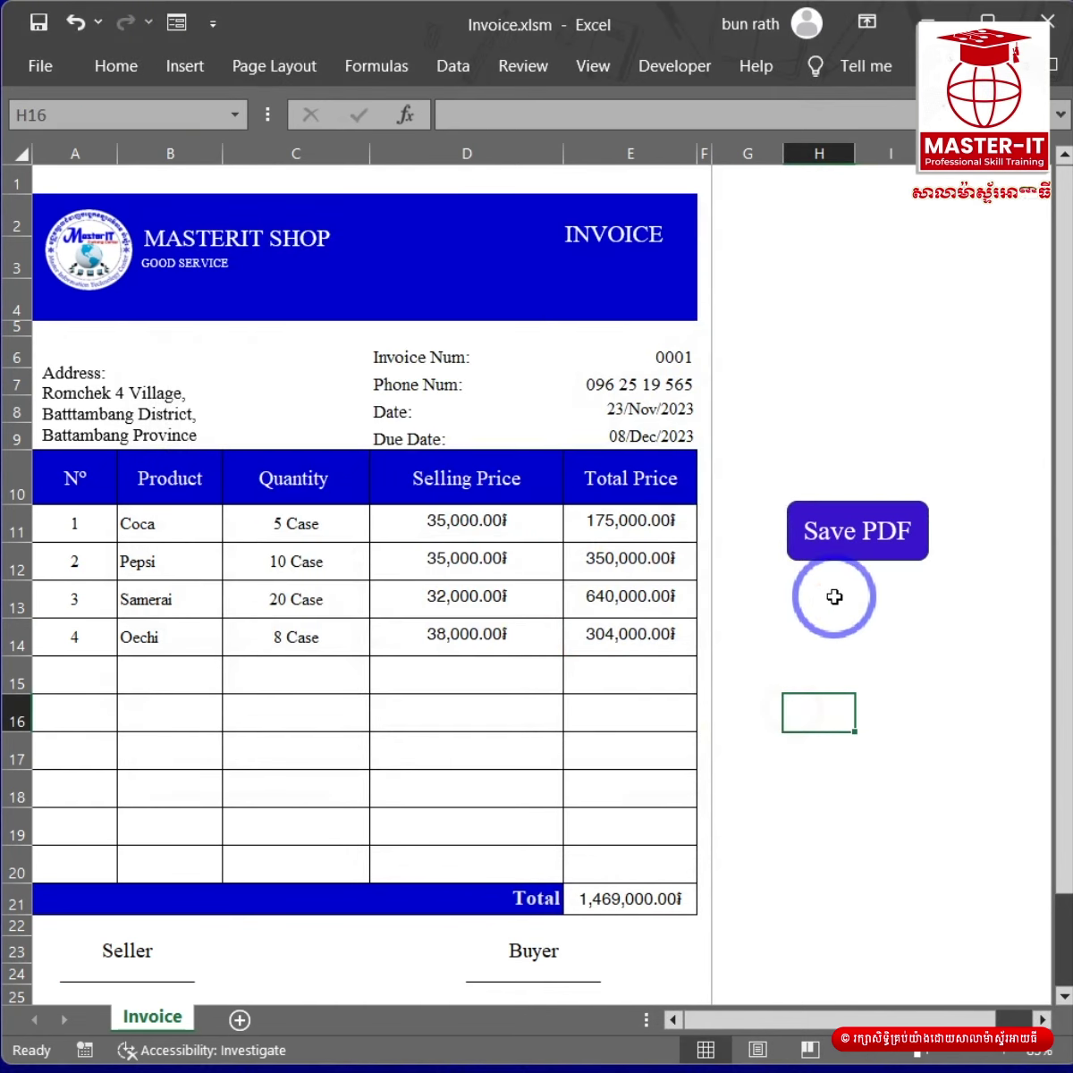
Step: Use the Save PDF button to export the invoice and view Invoice.pdf
left_click(848, 536)
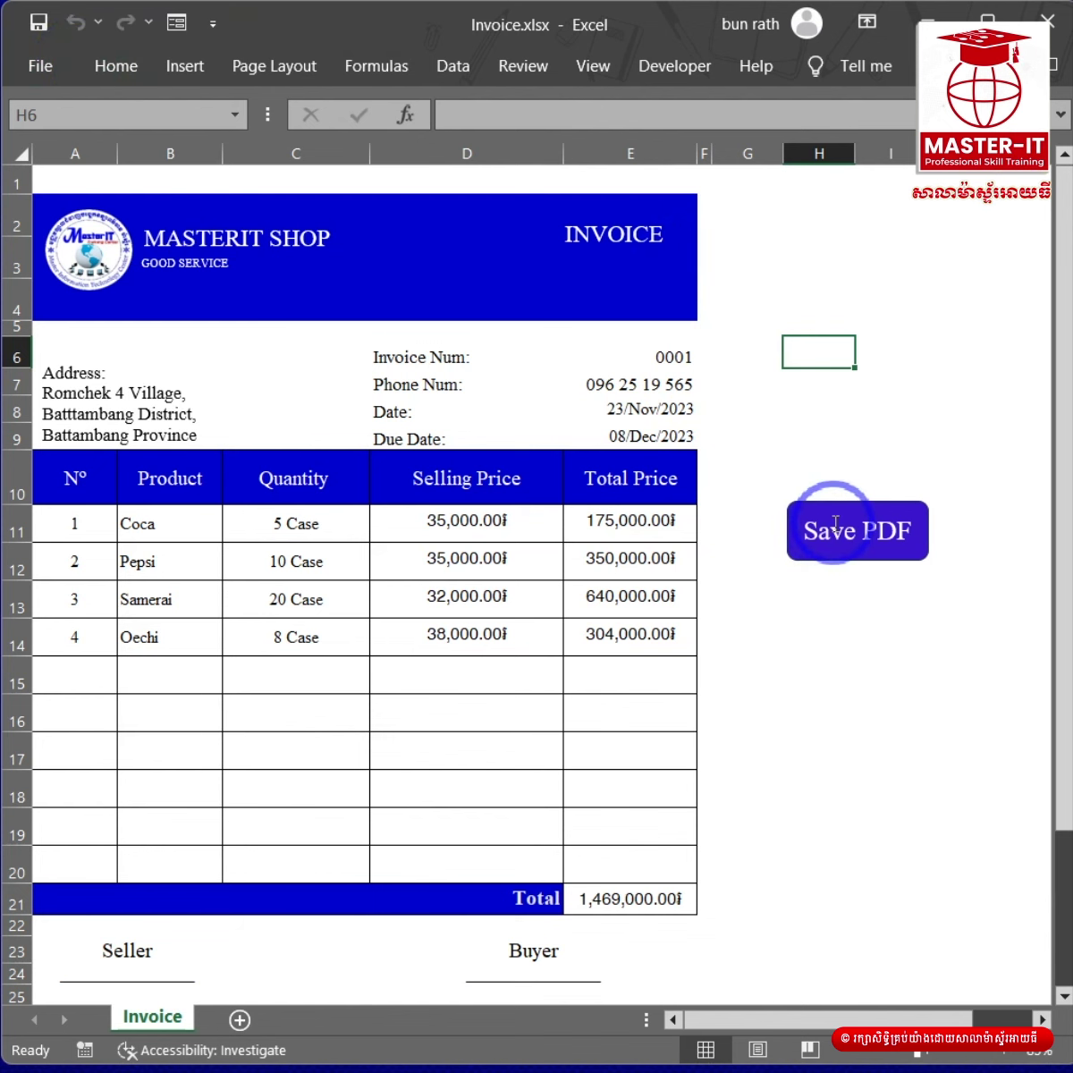
Step: Save the workbook as Invoice.xlsm, an Excel Macro-Enabled Workbook, in E:\My Invoice
left_click_drag(835, 523, 518, 447)
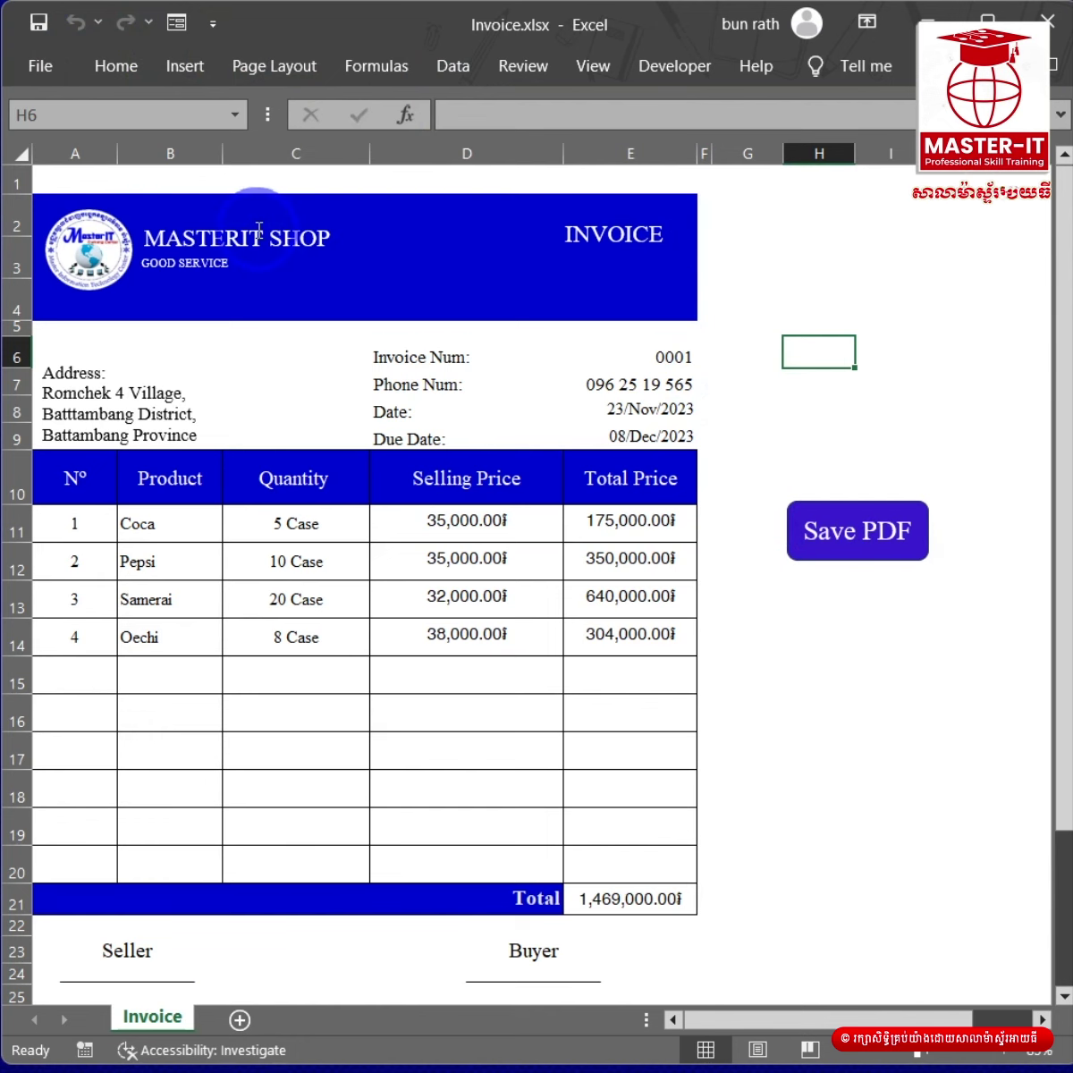
left_click(56, 63)
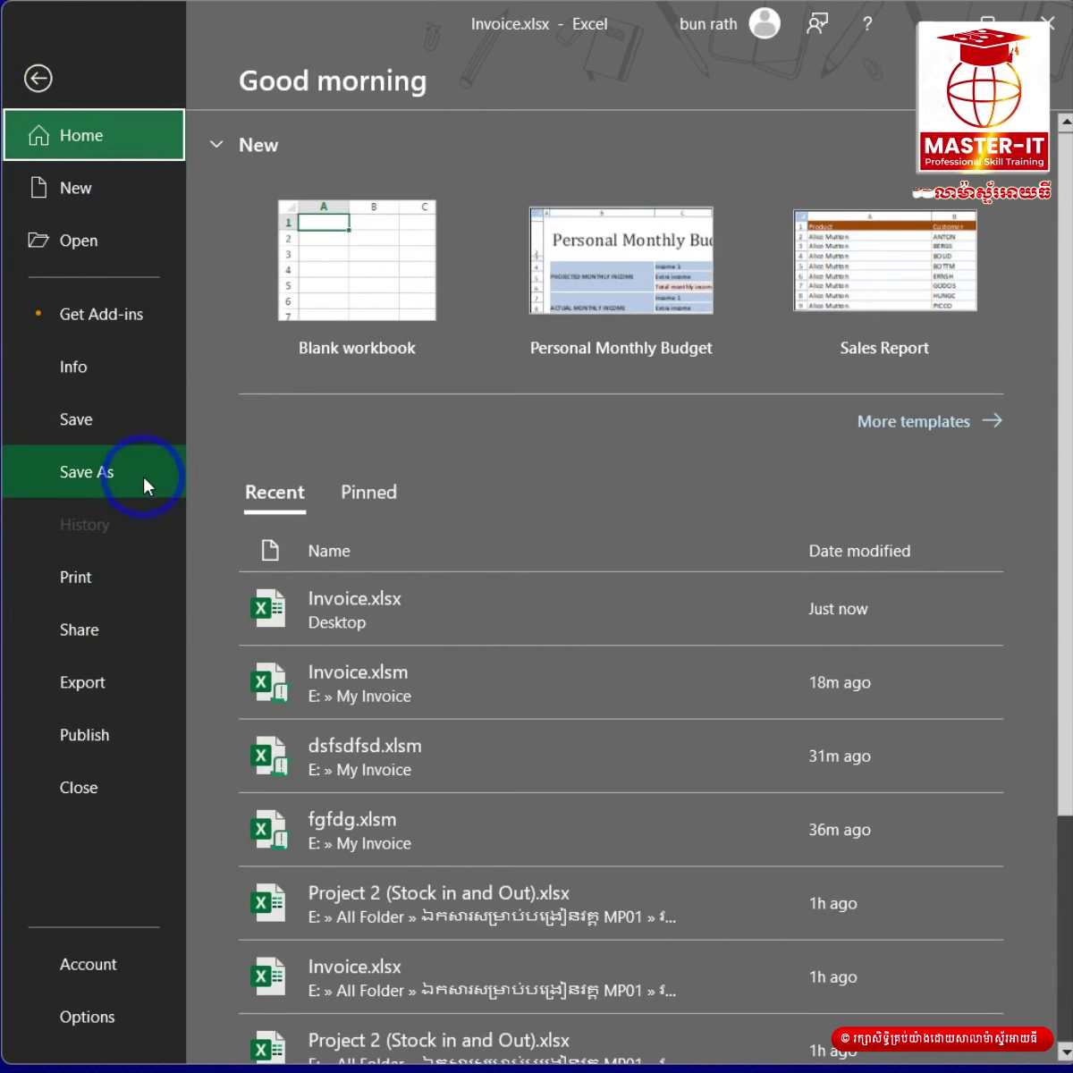
left_click(138, 474)
left_click(274, 513)
scroll(179, 429, "down", 2)
left_click(219, 428)
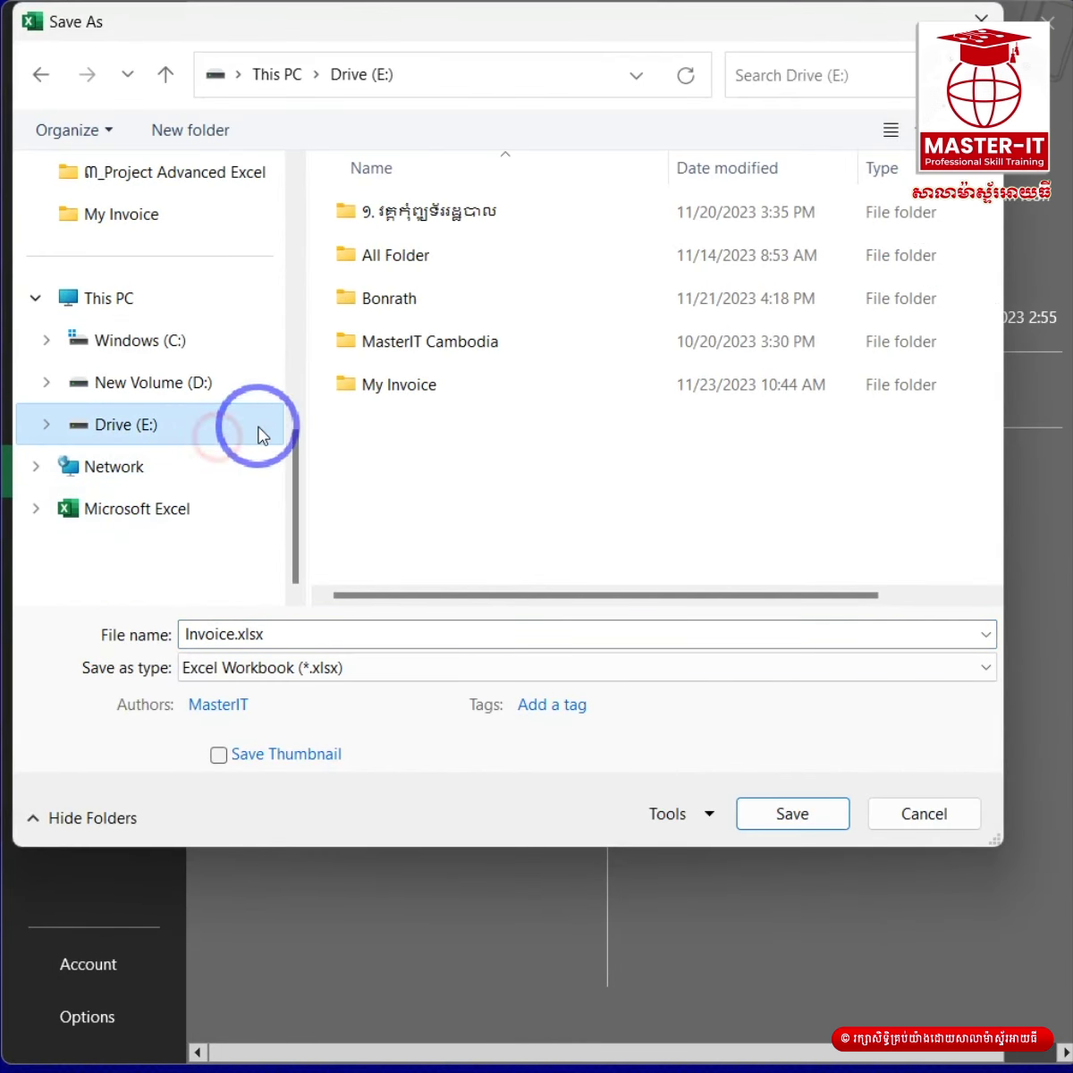
double_click(425, 393)
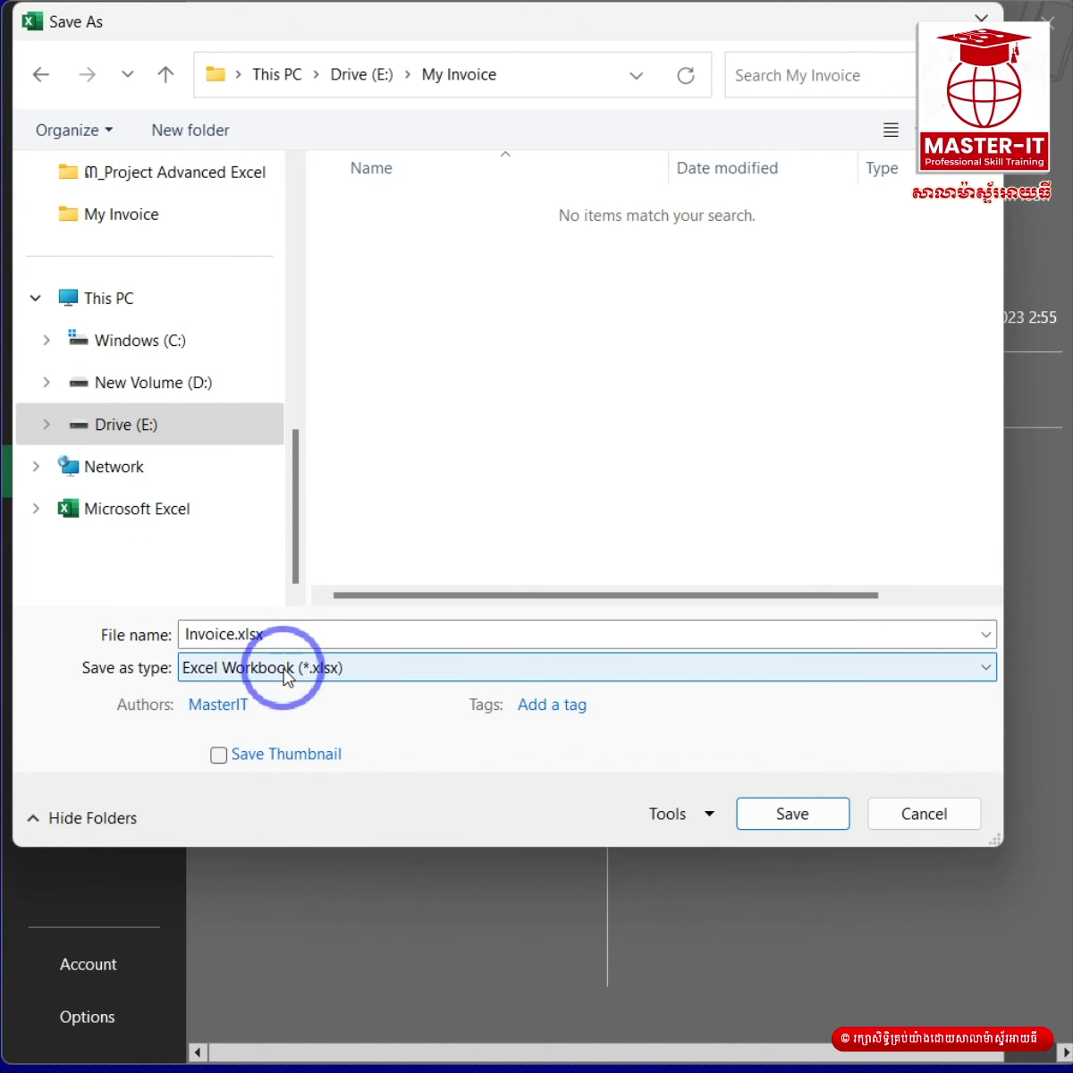
left_click(284, 670)
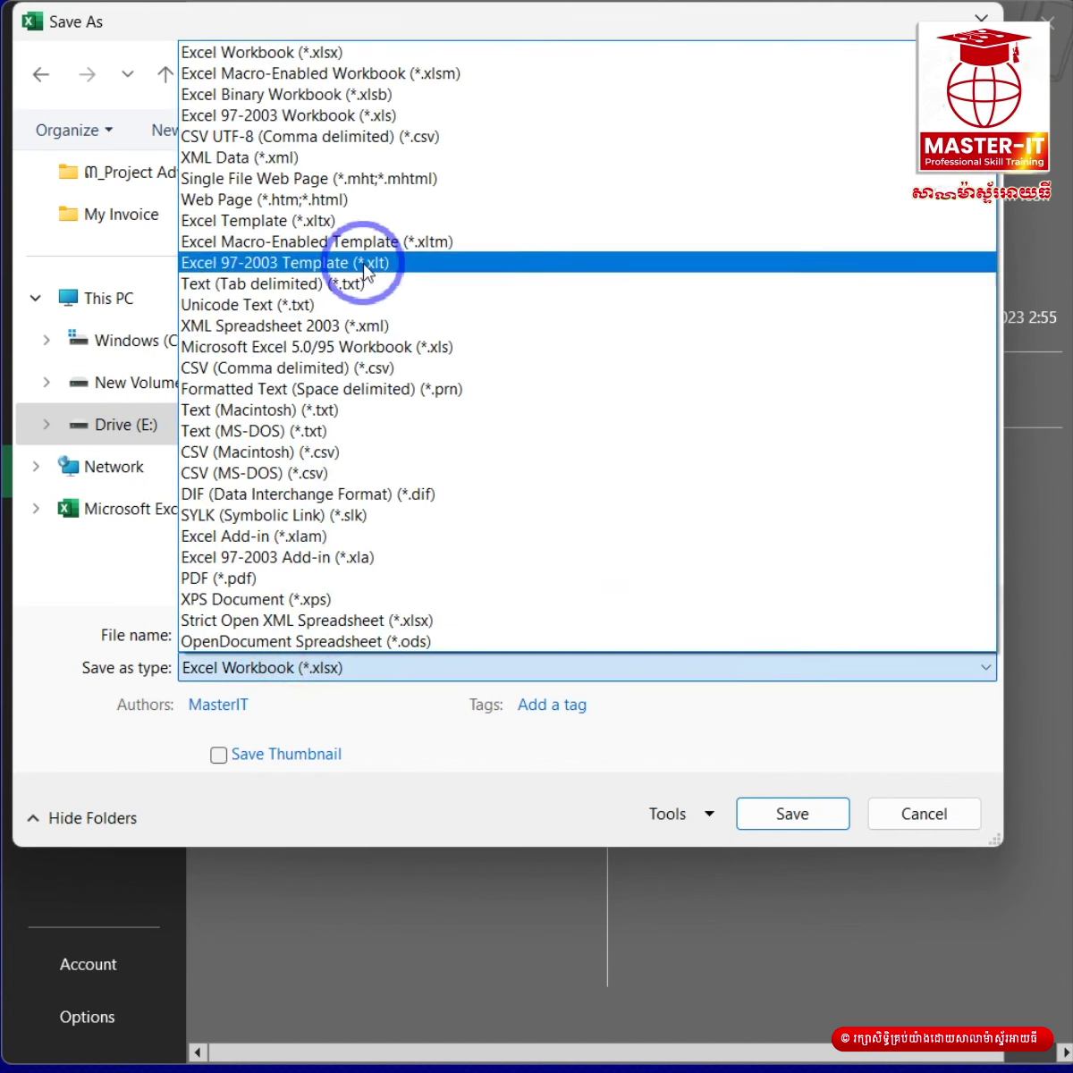
left_click(450, 78)
left_click(770, 807)
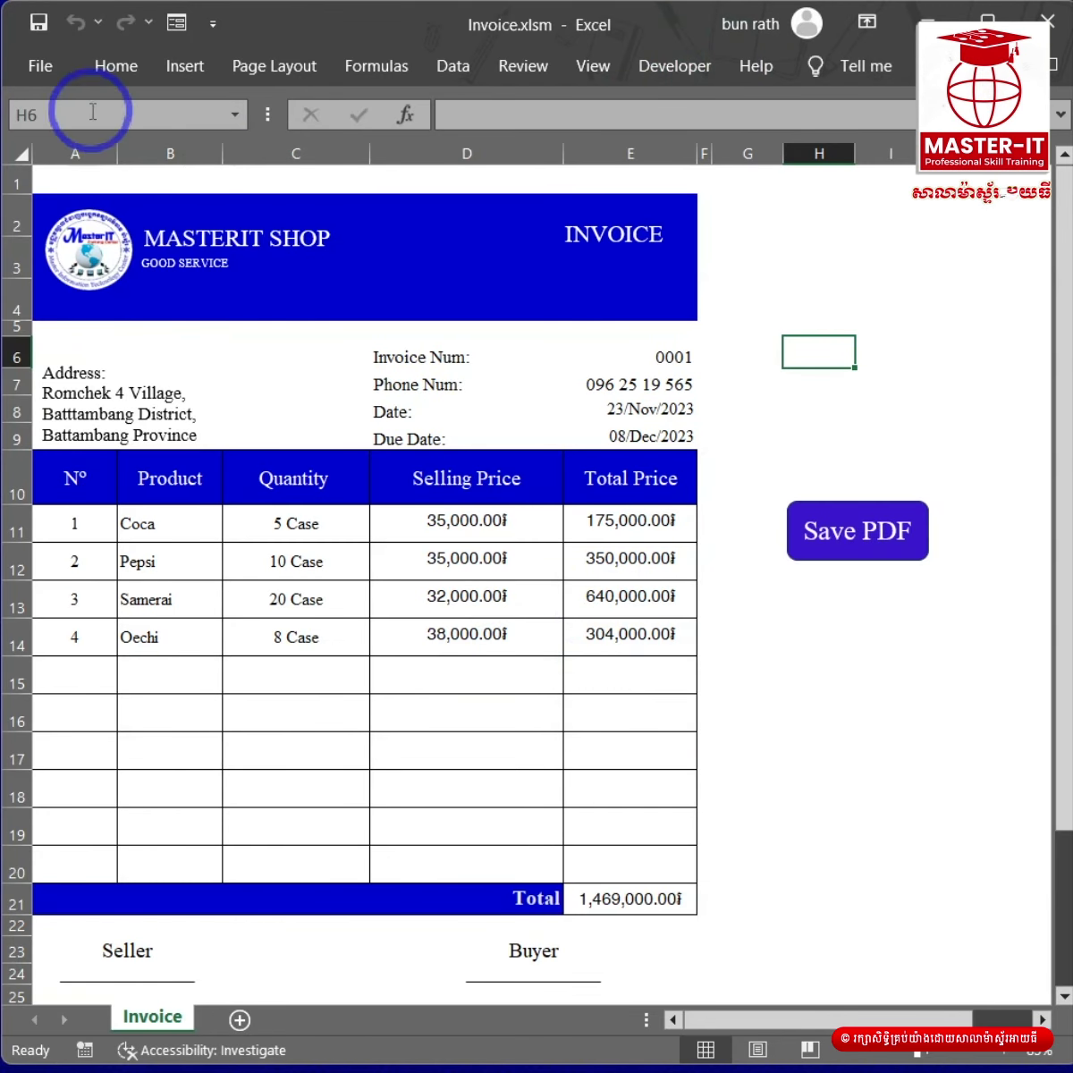
left_click(52, 66)
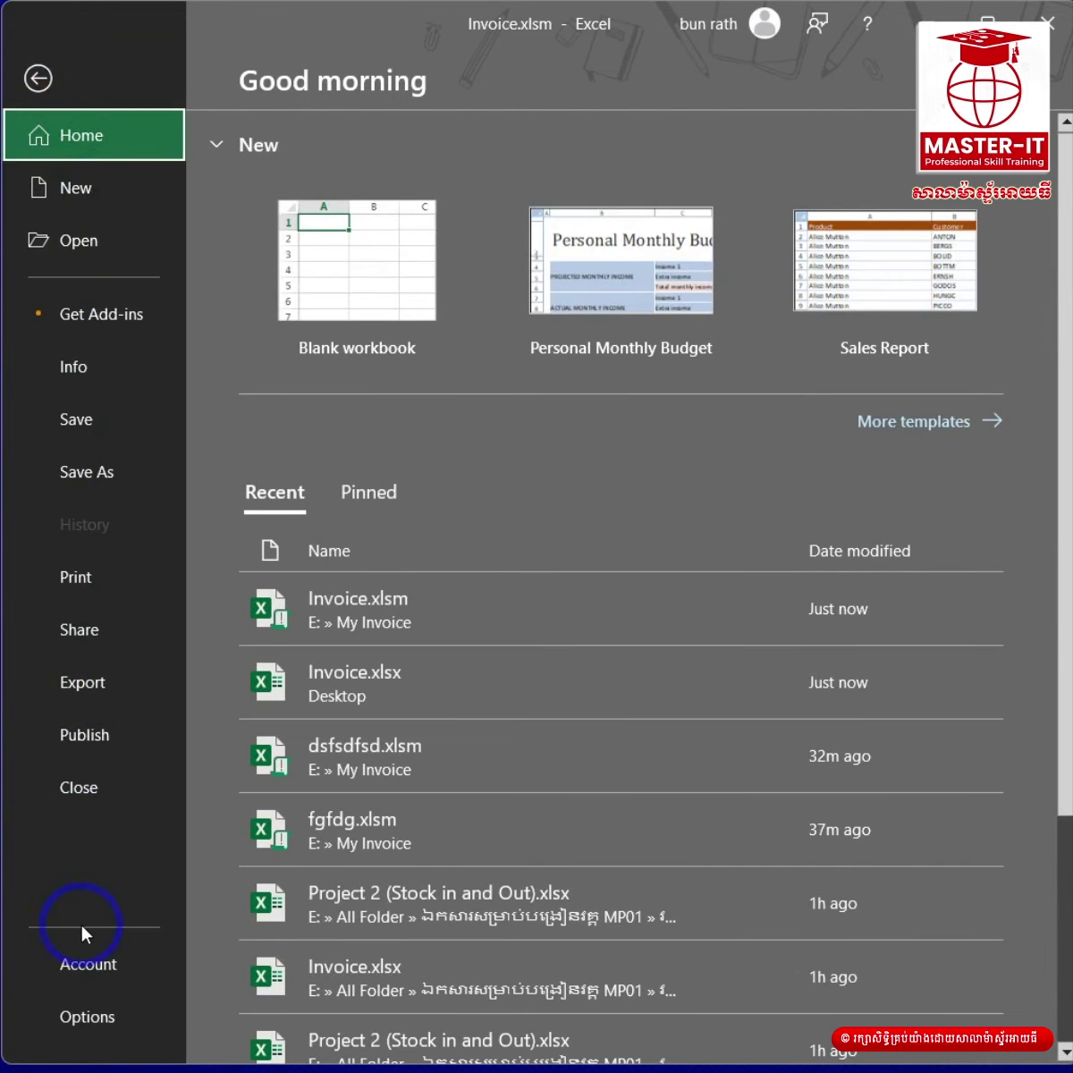
left_click(85, 1005)
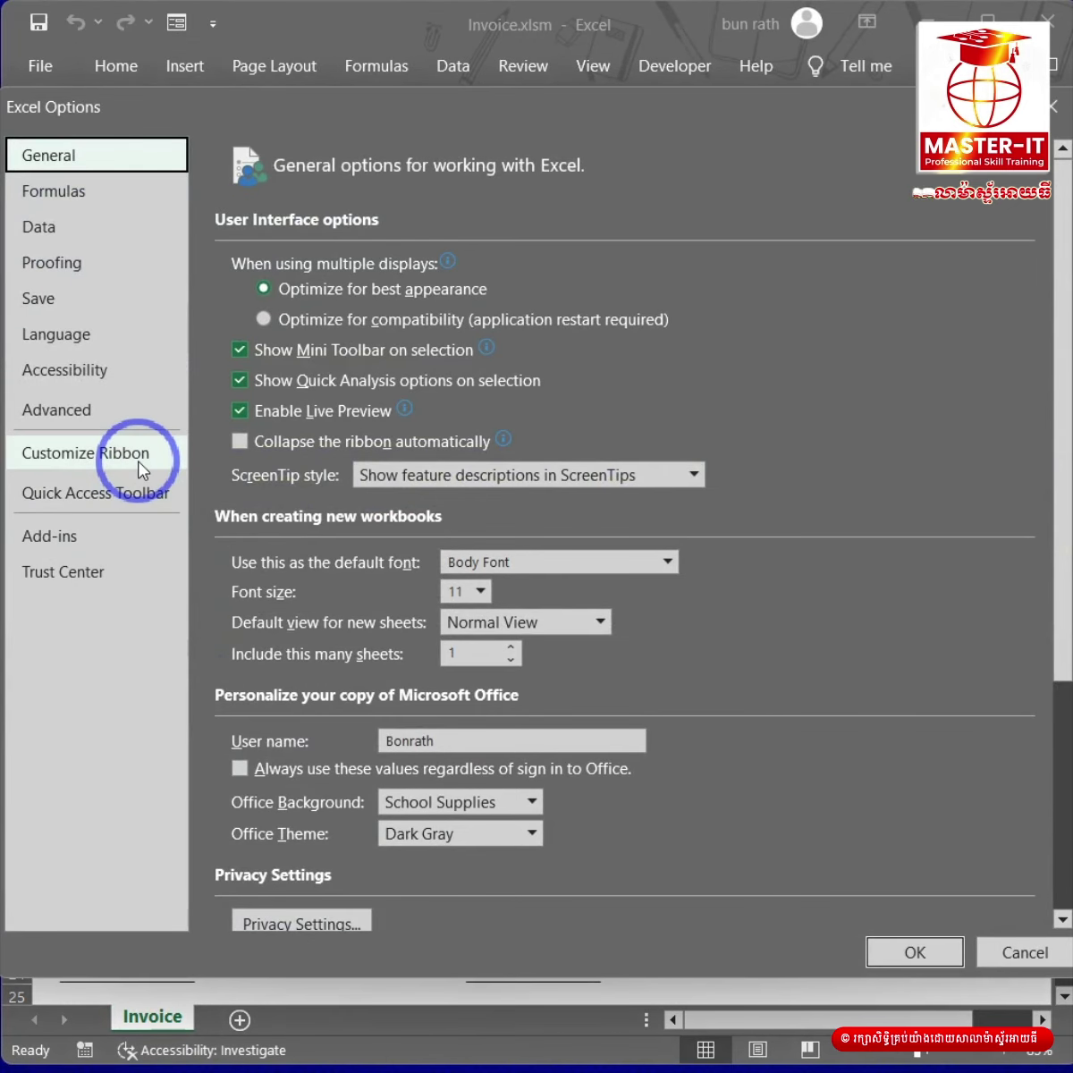
left_click(136, 454)
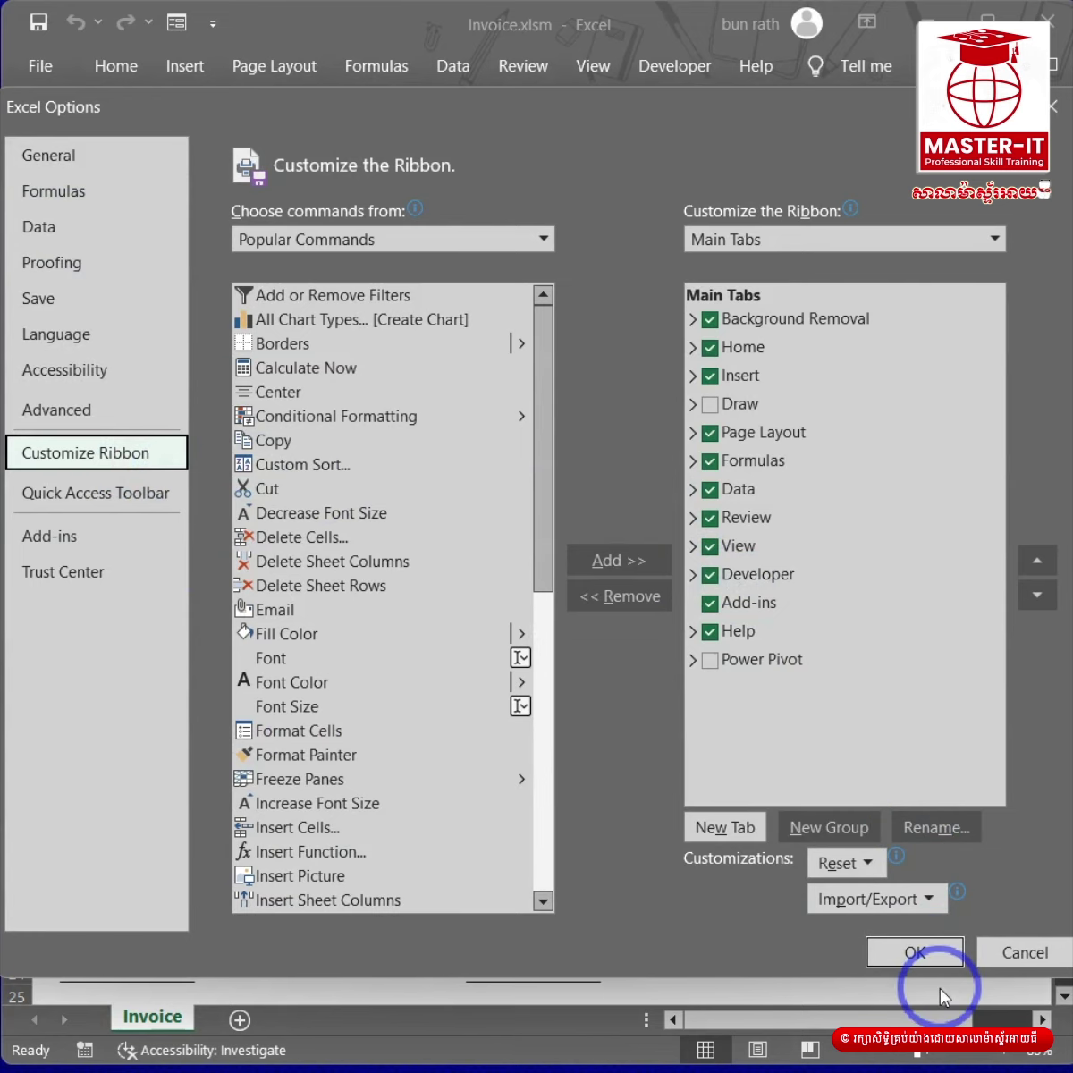
left_click(915, 952)
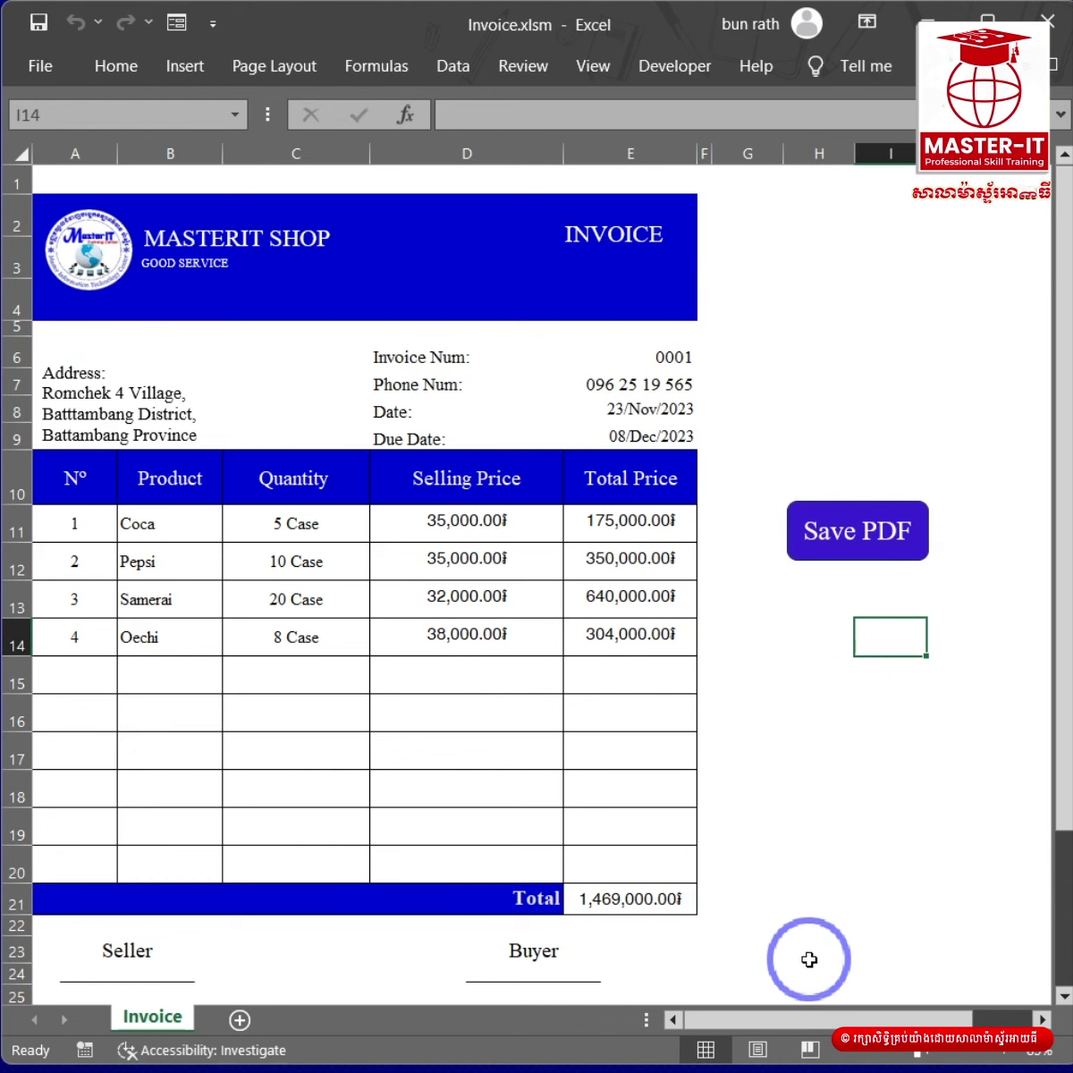
Step: In Page Break Preview, end the print area at column F, then return to Normal view
left_click(810, 1051)
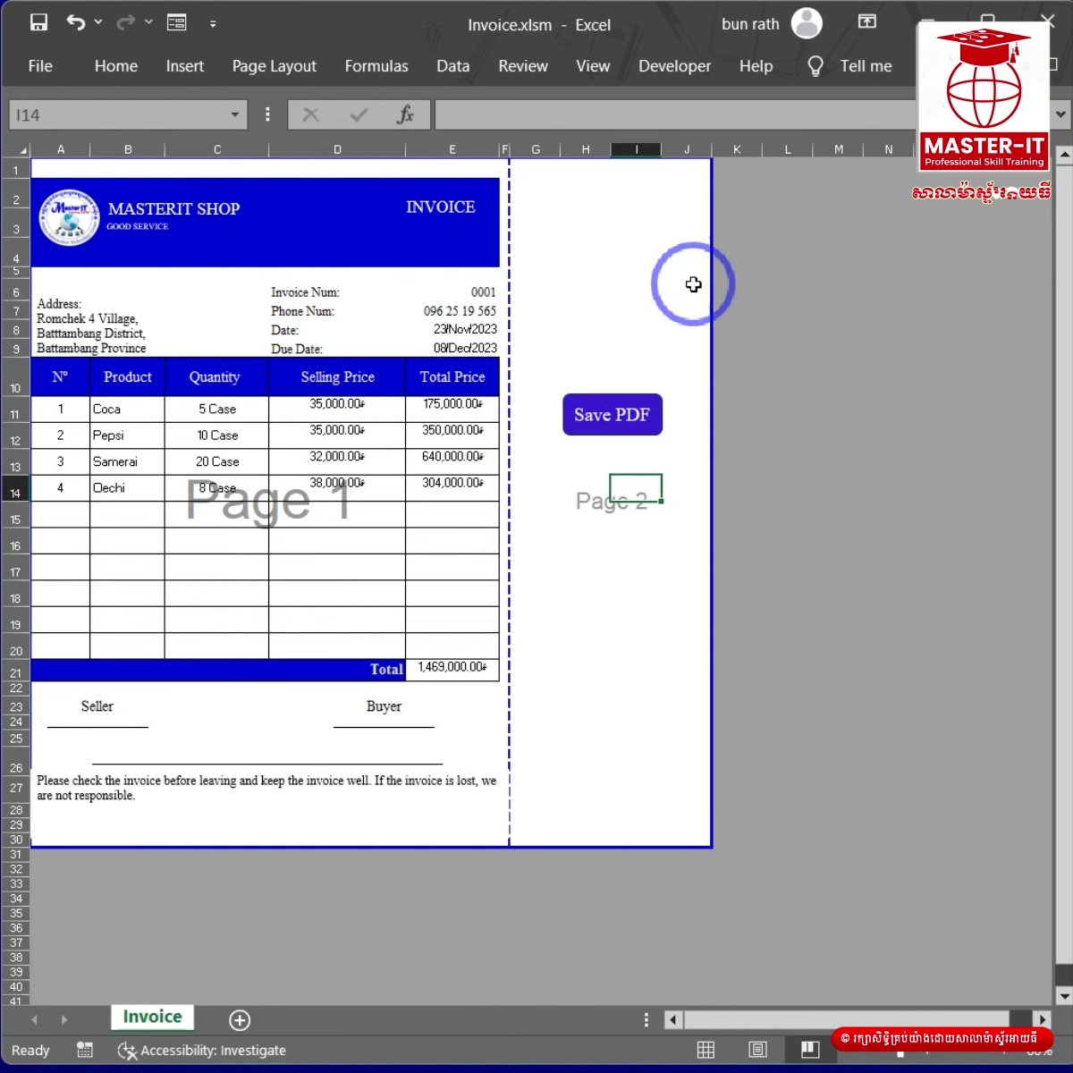
left_click_drag(715, 380, 510, 376)
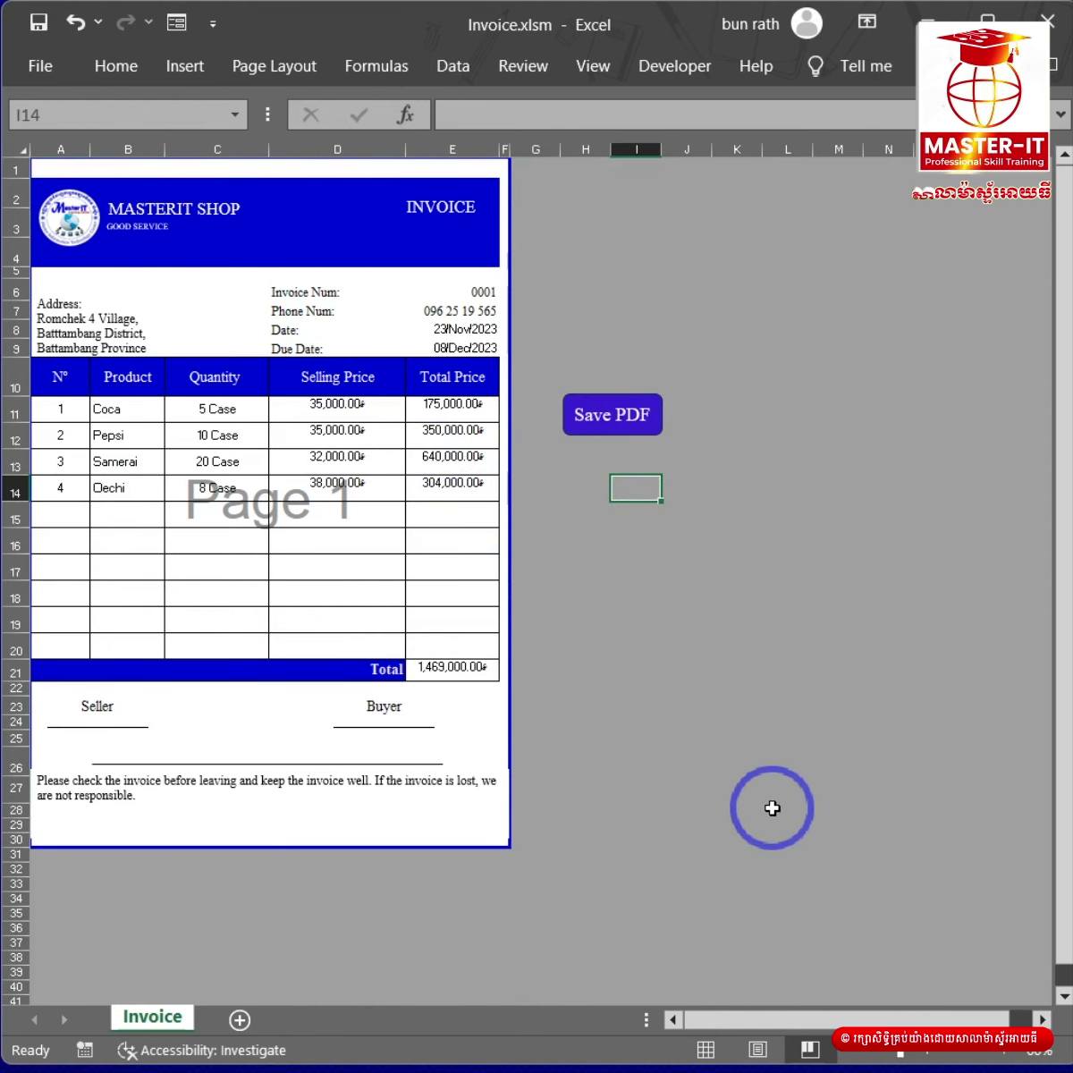
left_click(707, 1048)
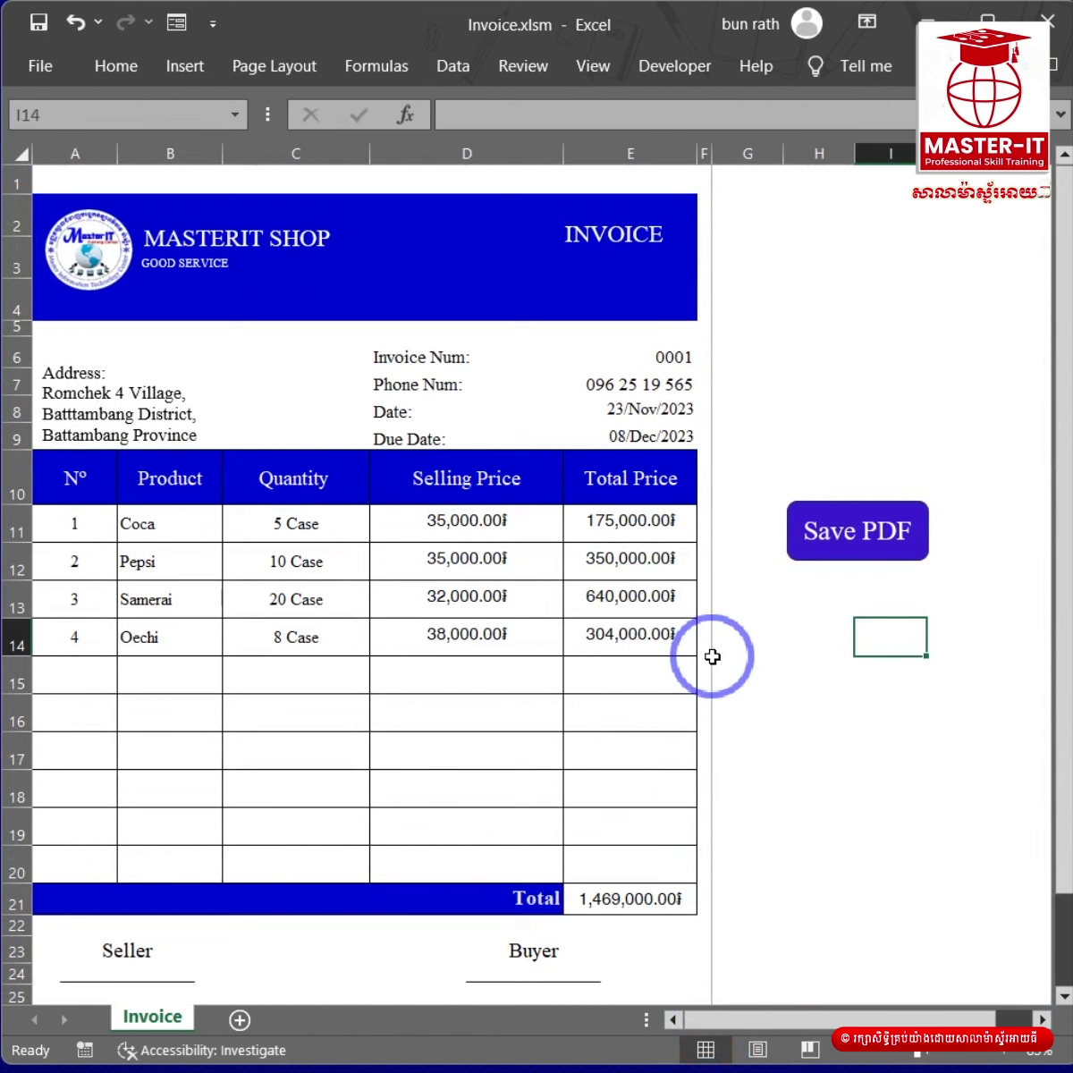
Step: Start recording a new macro named P, stored in This Workbook
left_click(685, 76)
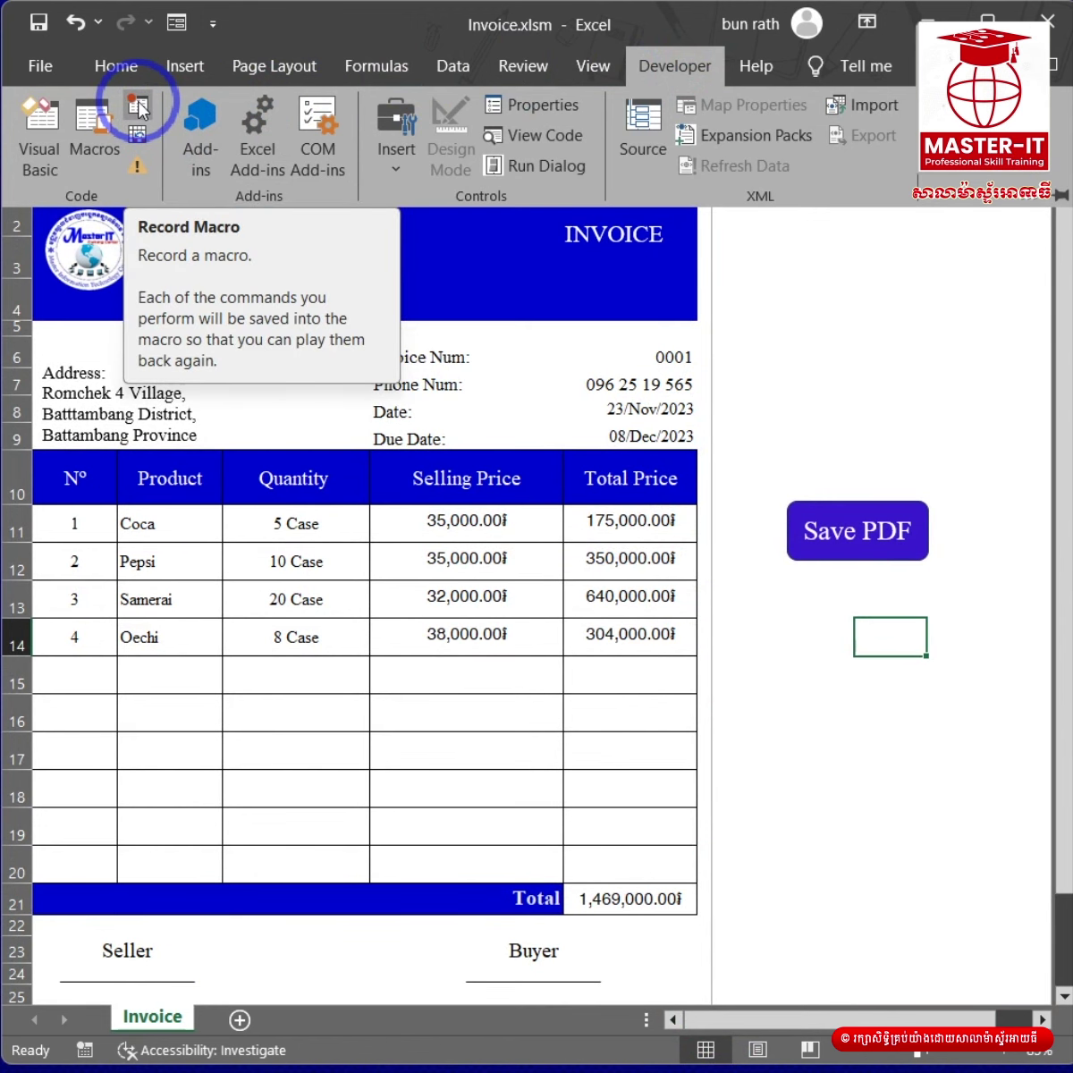
left_click(139, 107)
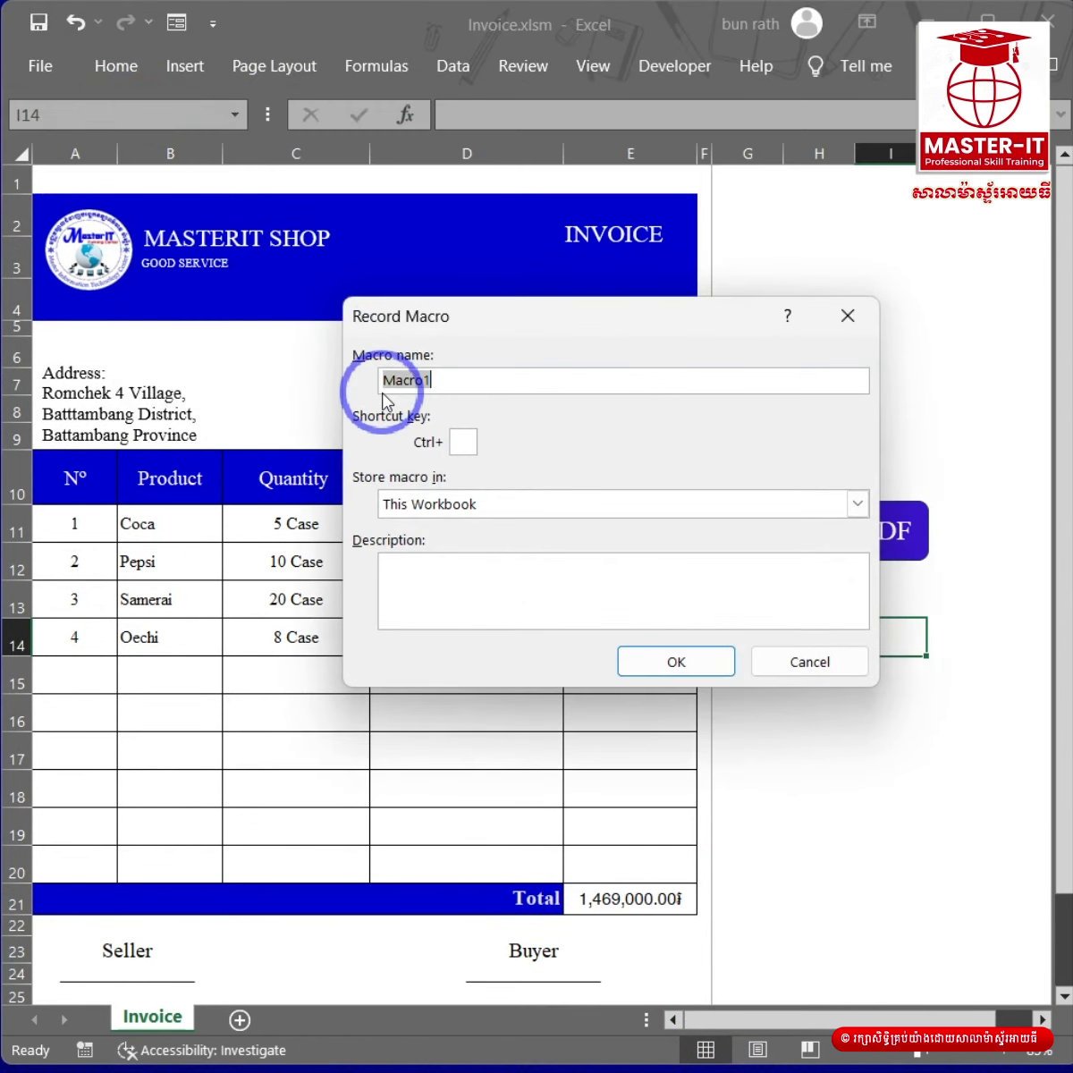
type("PDF")
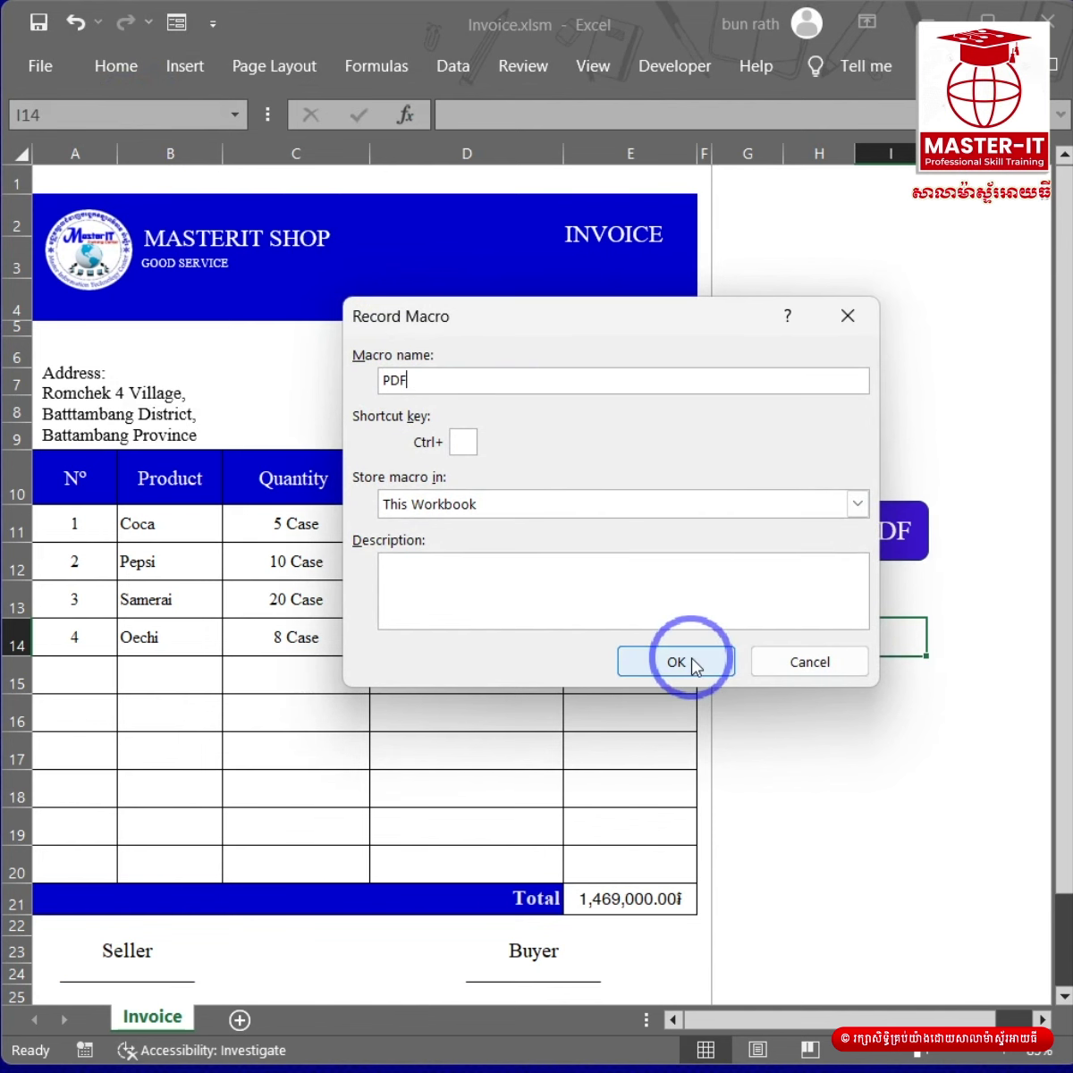
left_click(690, 663)
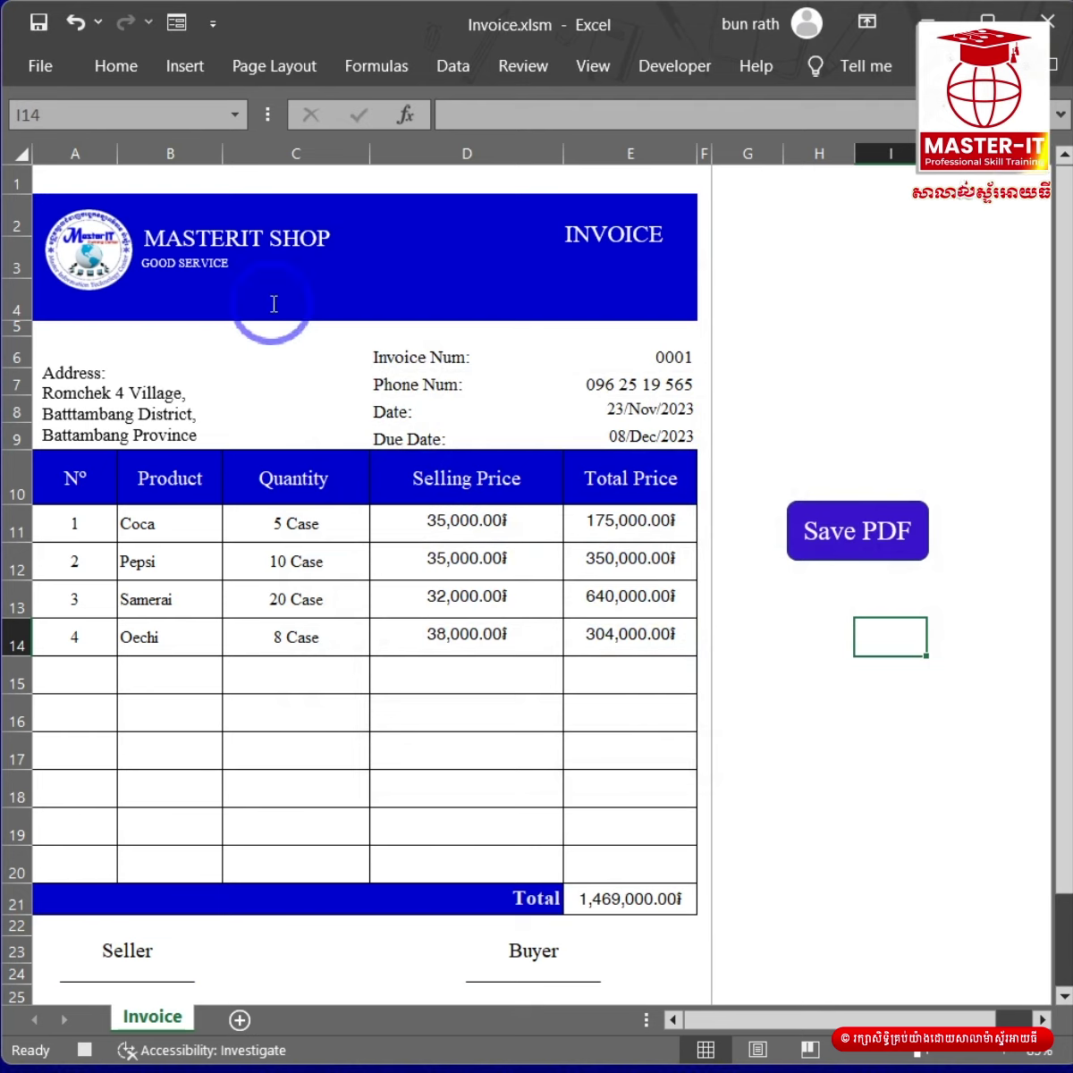
Step: Save the invoice as Invoice.pdf (PDF type) in E:\My Invoice, then close the Edge preview
left_click(53, 71)
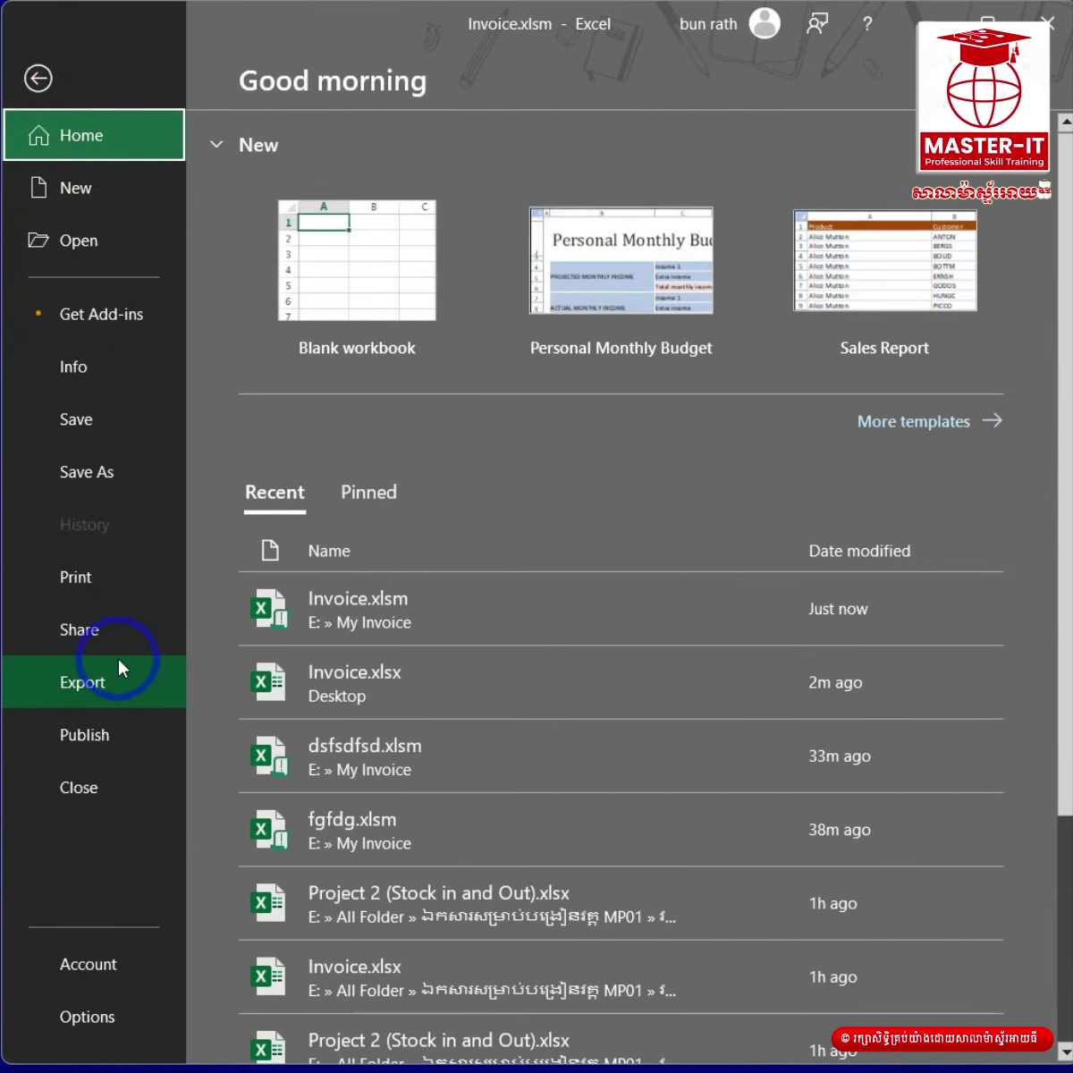
left_click(121, 474)
left_click(326, 505)
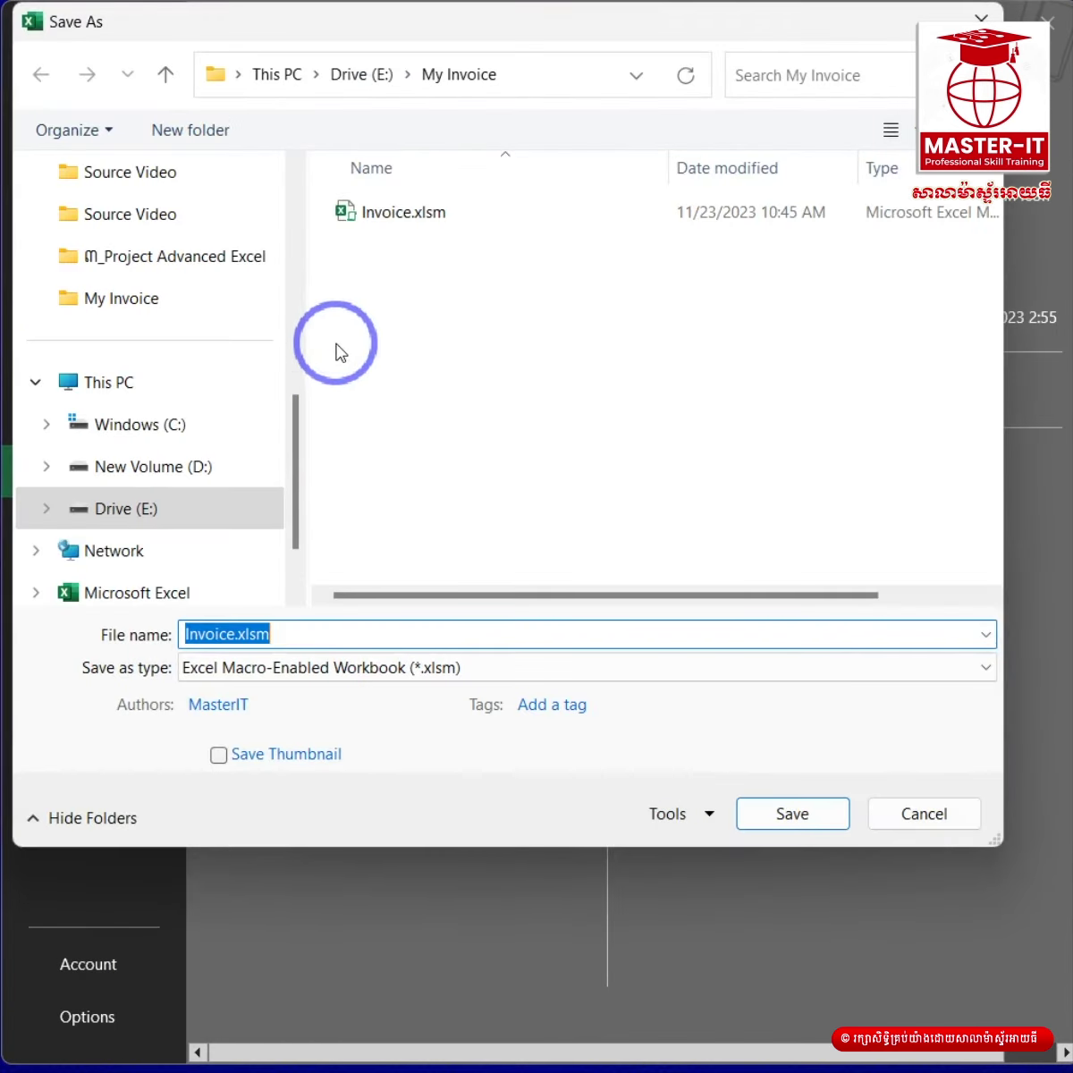
left_click(213, 498)
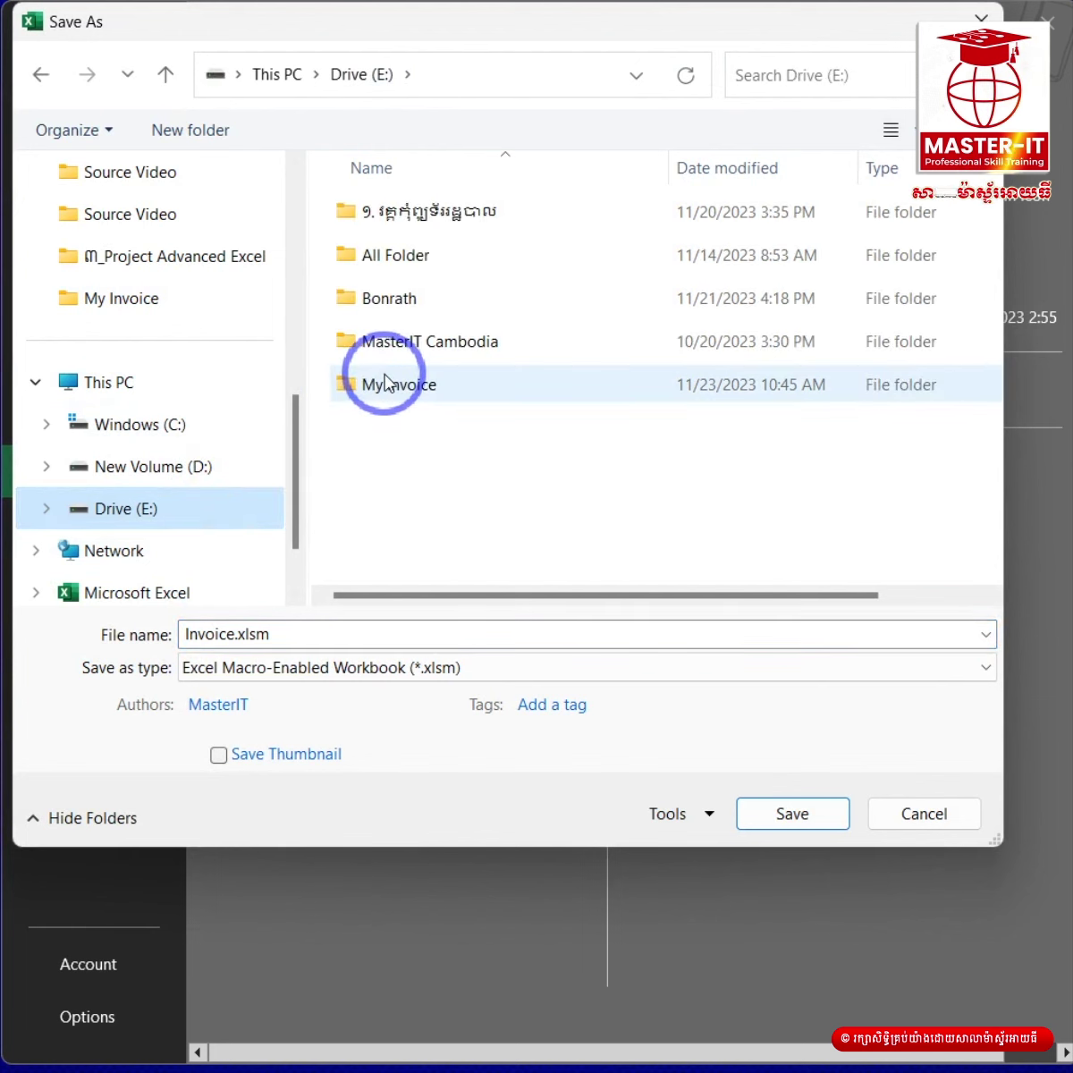
double_click(393, 380)
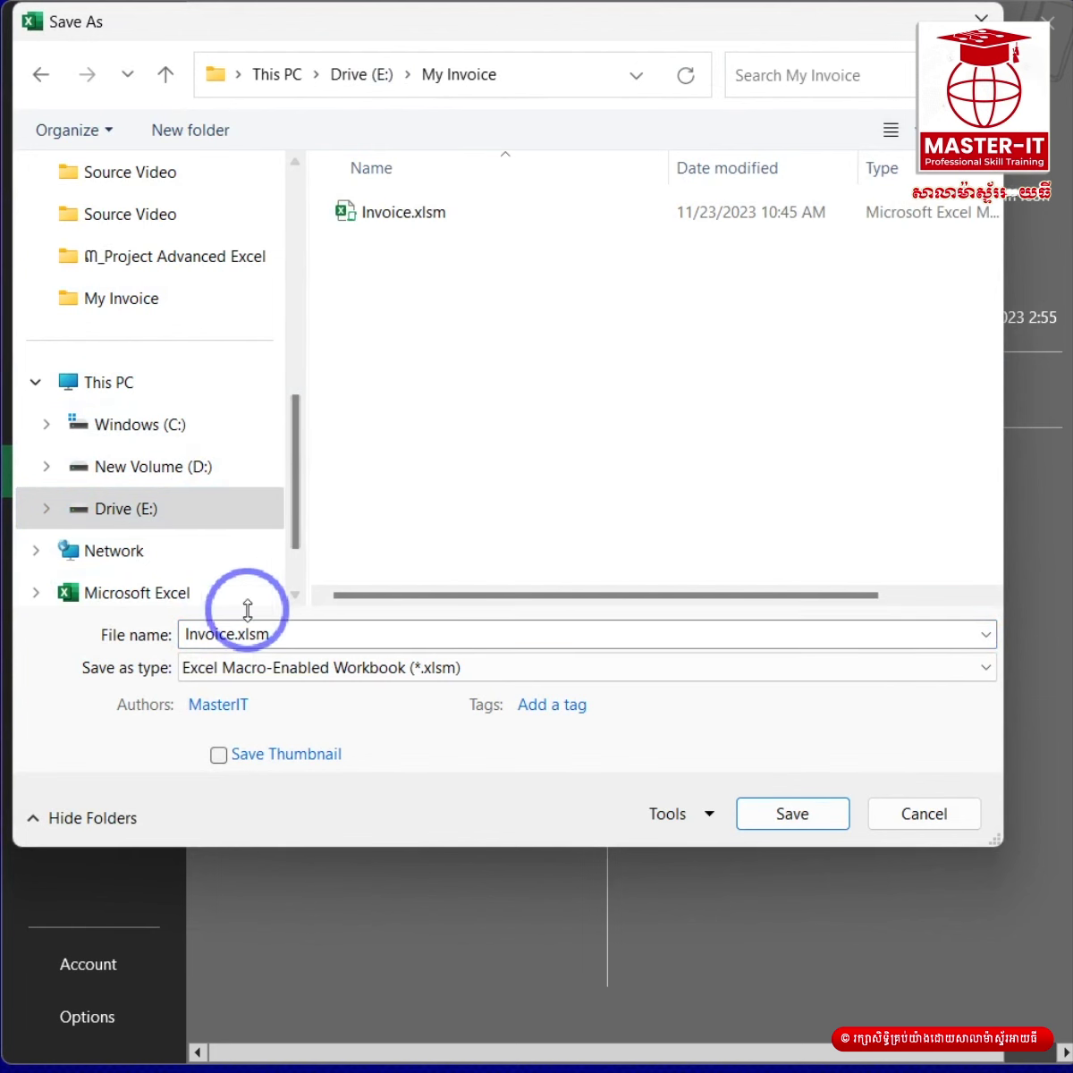
left_click(245, 668)
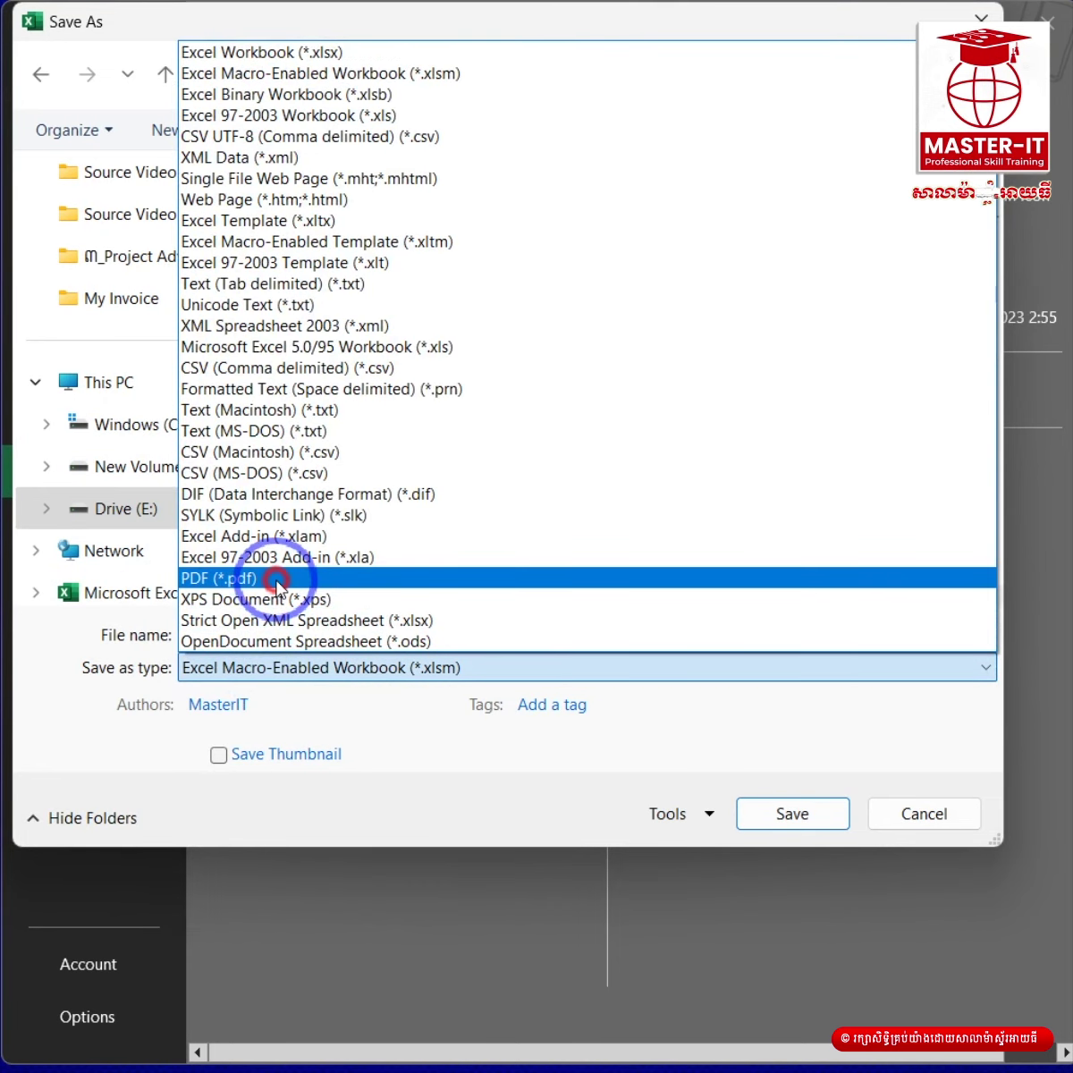
left_click(273, 579)
left_click(760, 920)
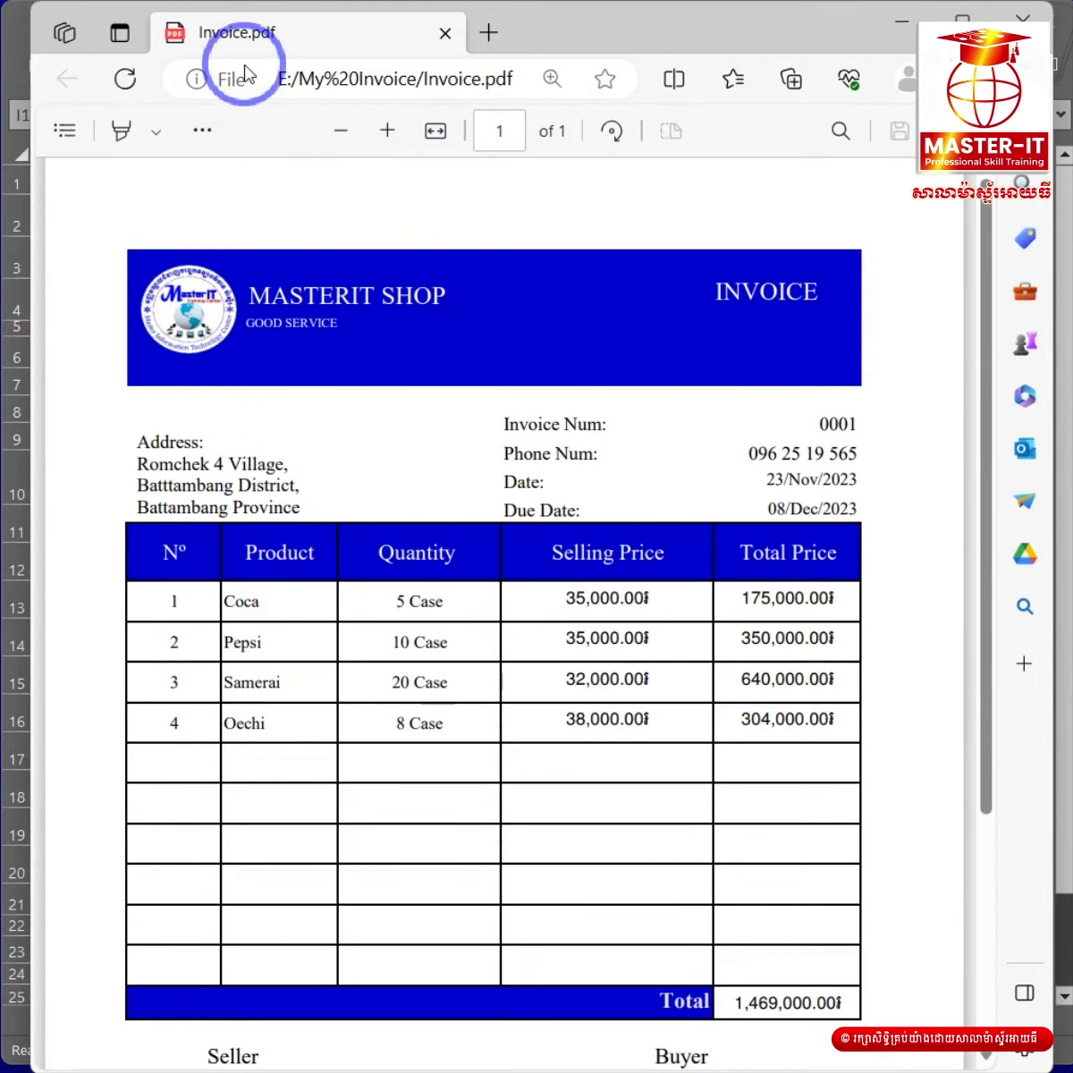
left_click(1022, 18)
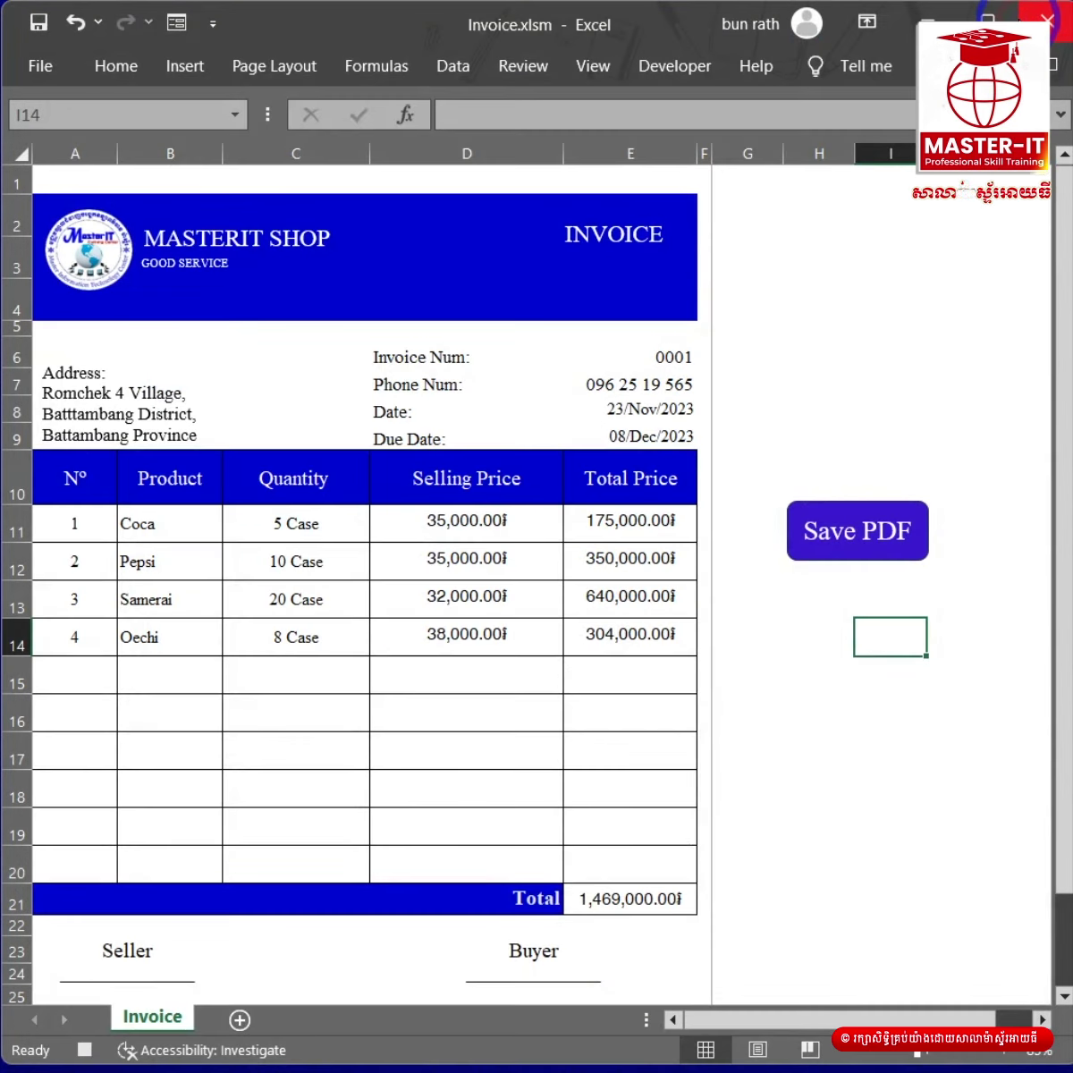
Step: Stop the macro recording from the Developer tab and return to the sheet
left_click(660, 66)
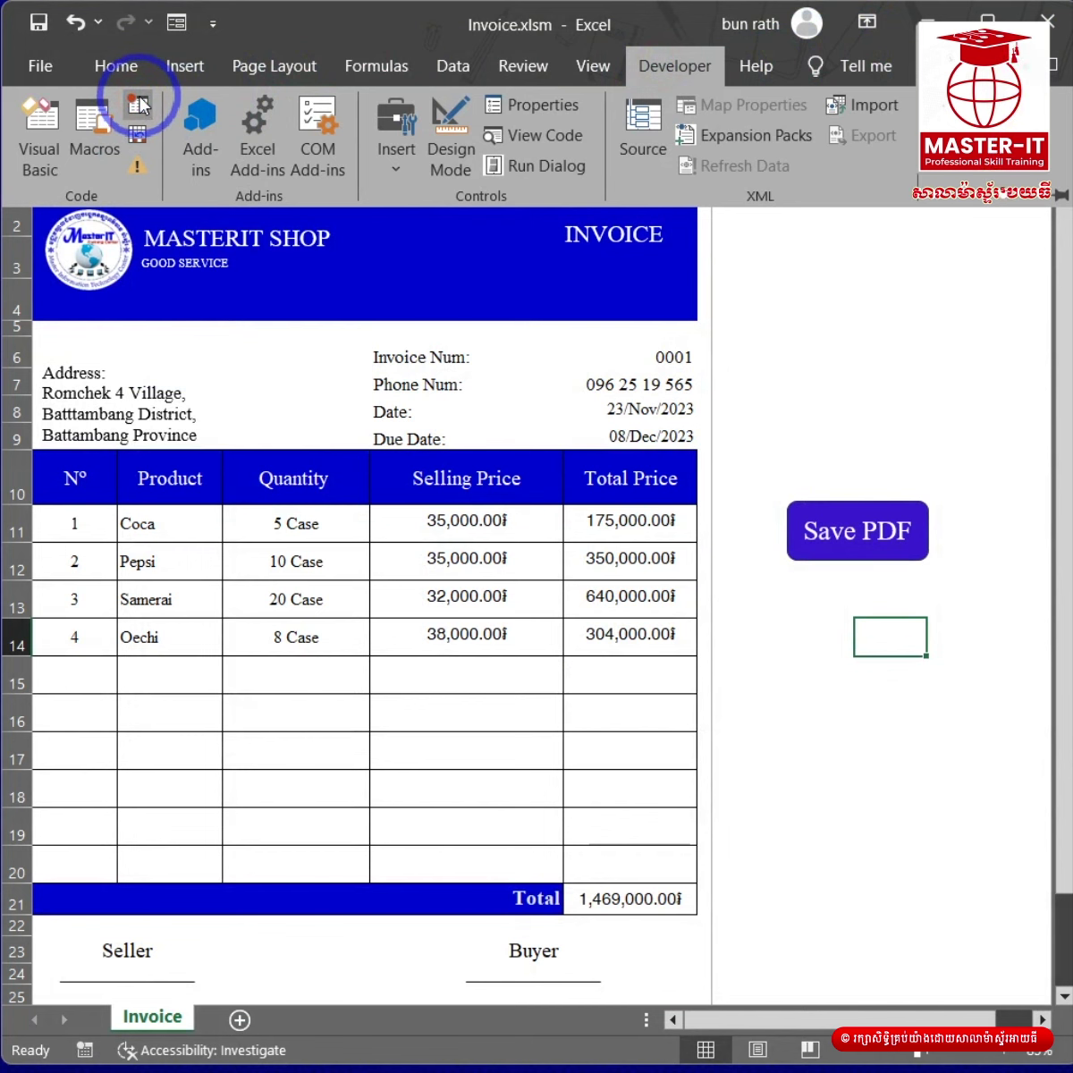
left_click(749, 408)
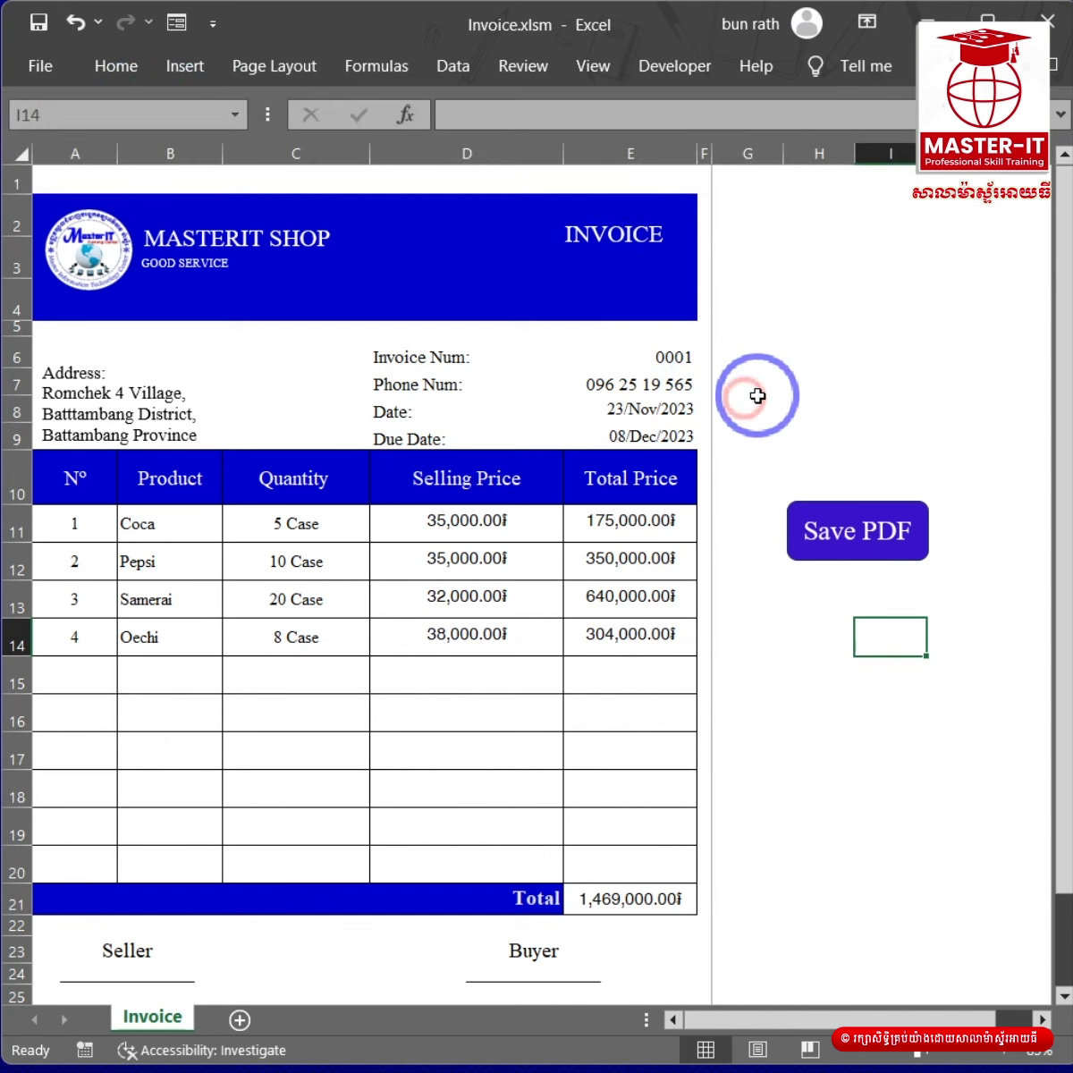
left_click(818, 545)
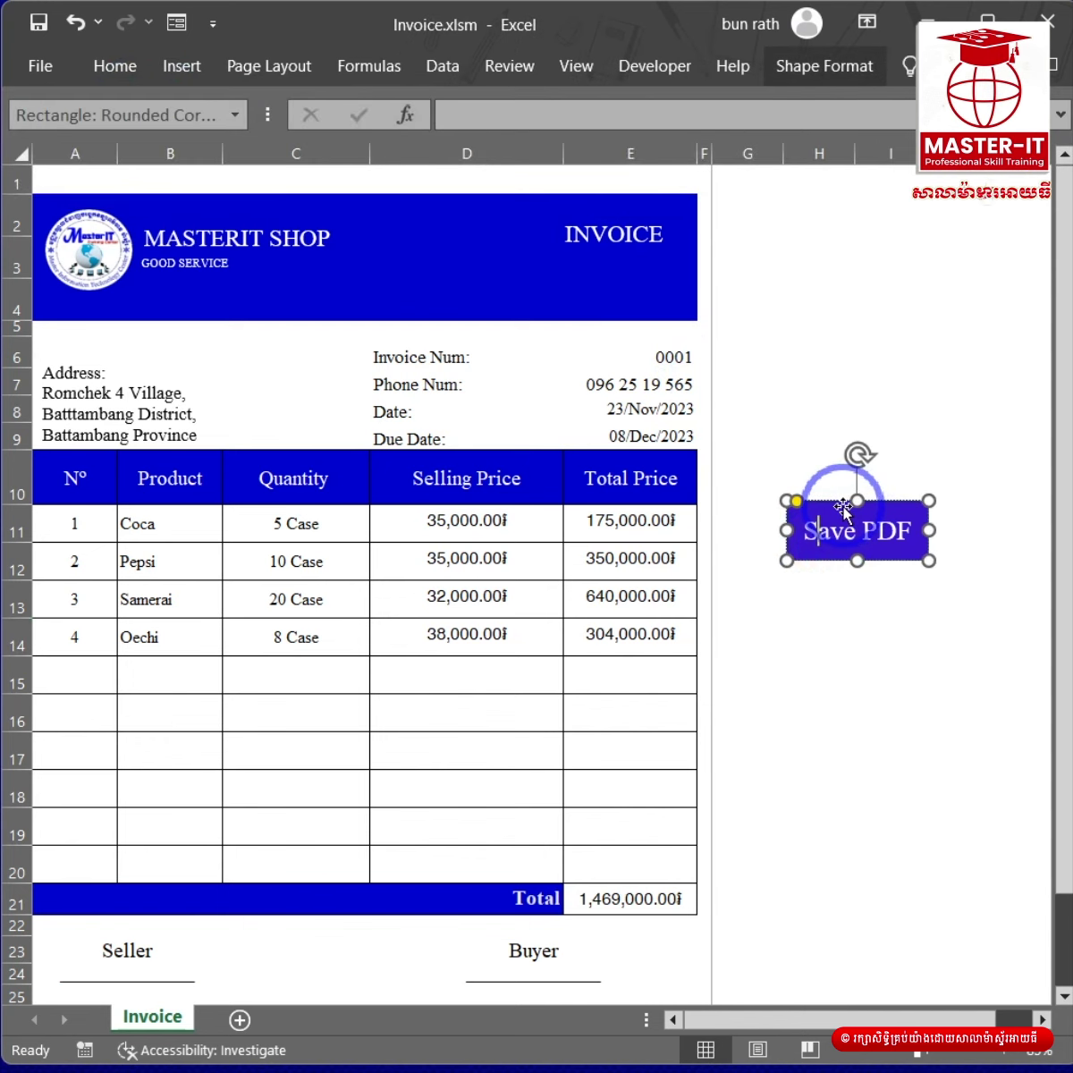
Step: Attach the newly recorded PDF macro to the Save PDF shape via Assign Macro
left_click(867, 628)
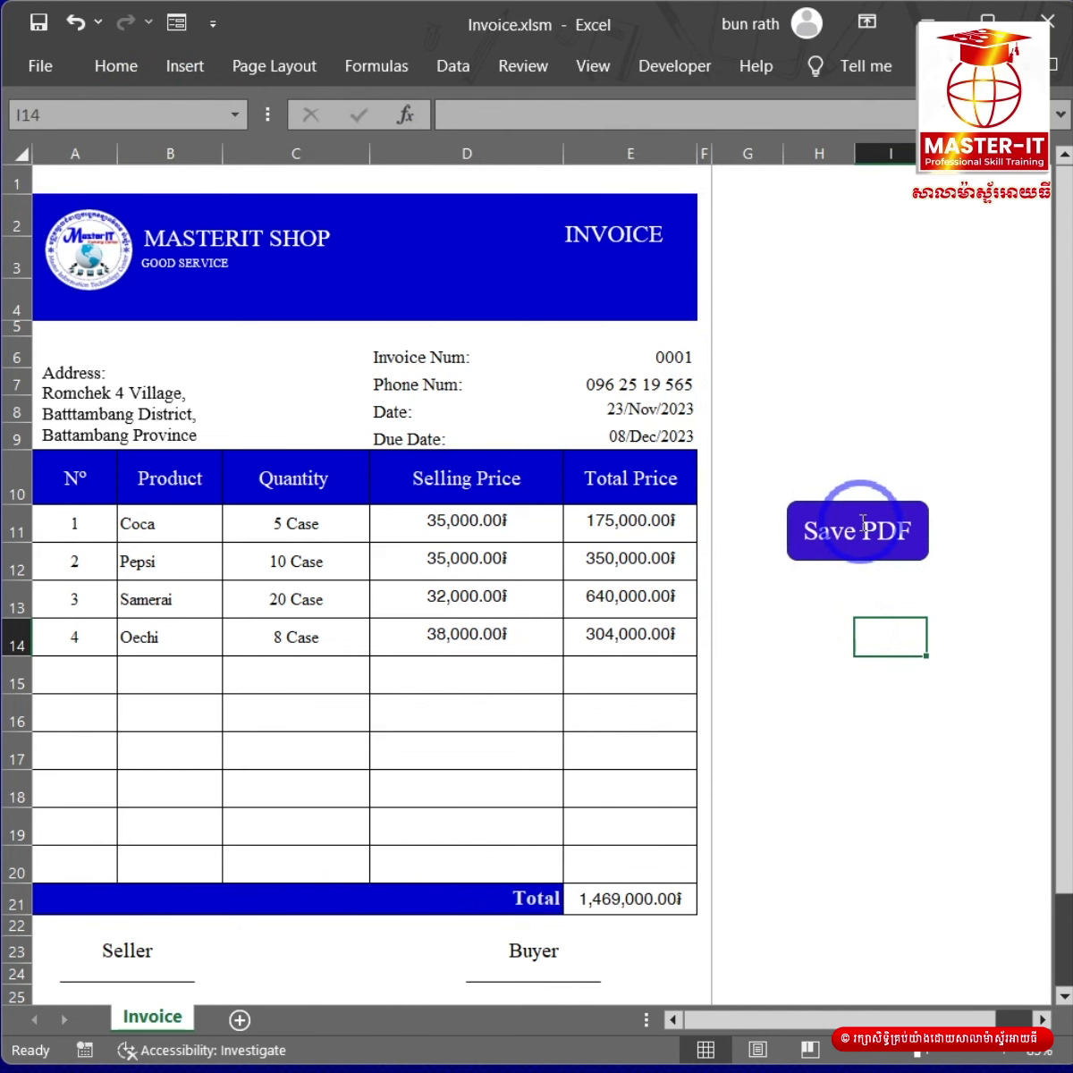
right_click(862, 523)
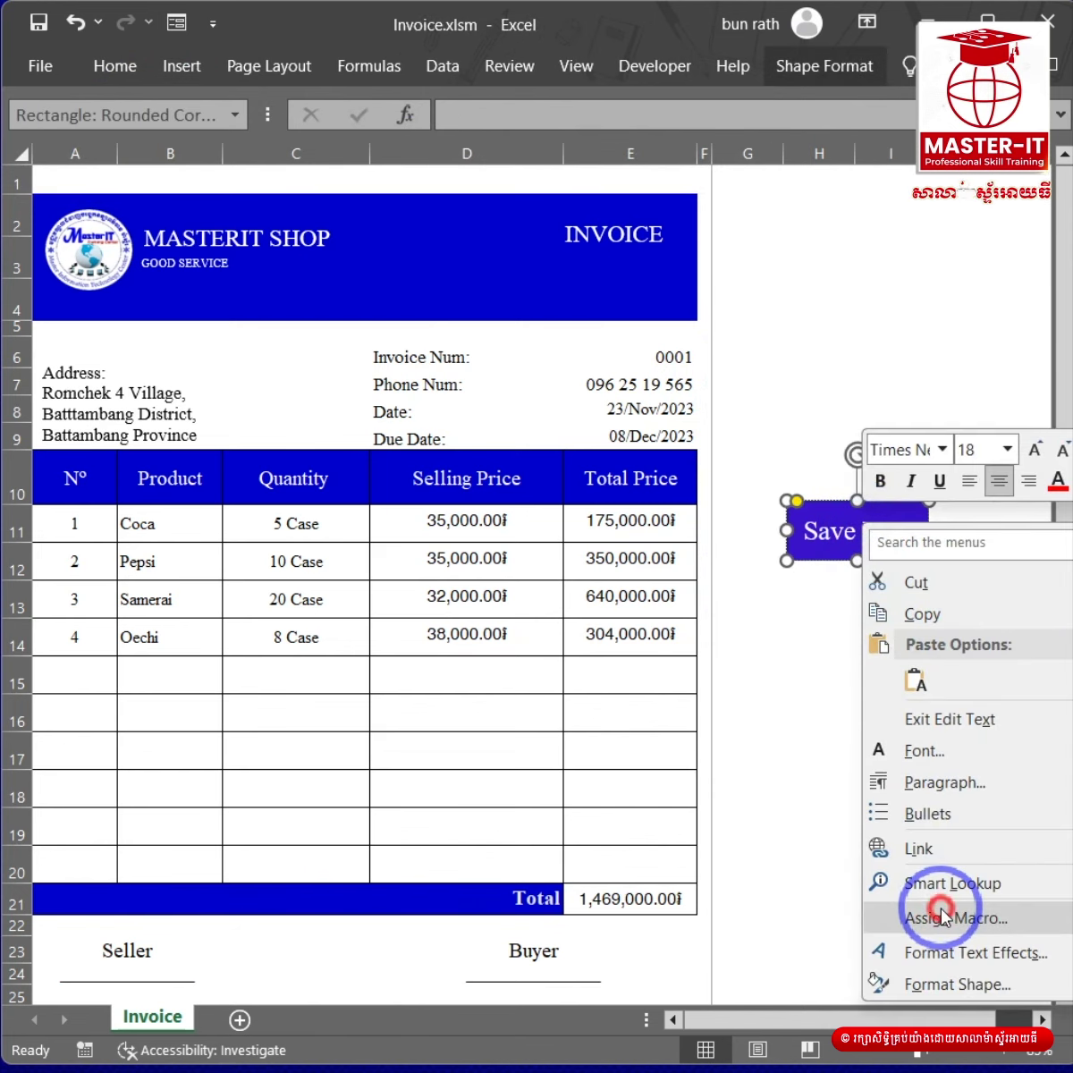
left_click(941, 916)
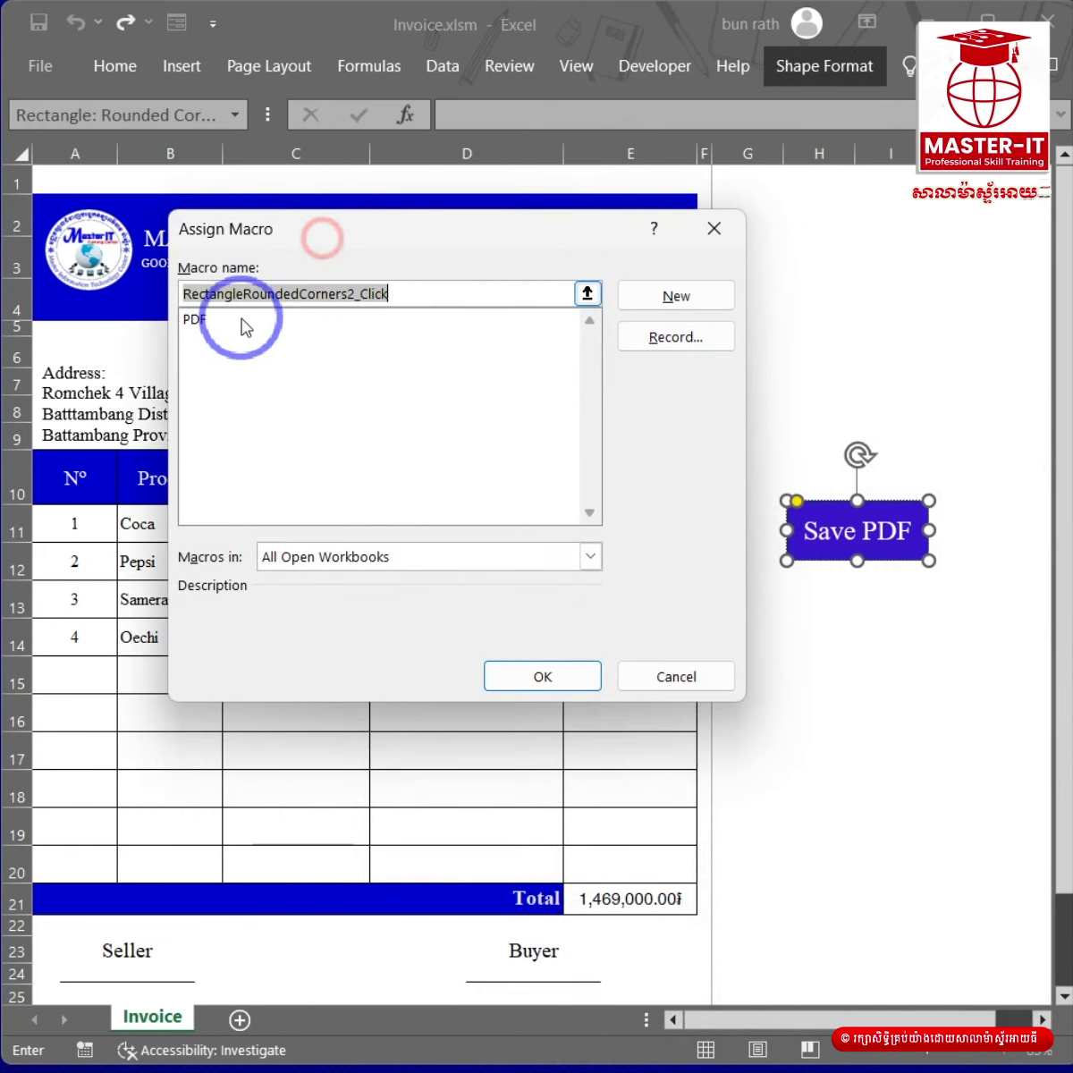
left_click(240, 323)
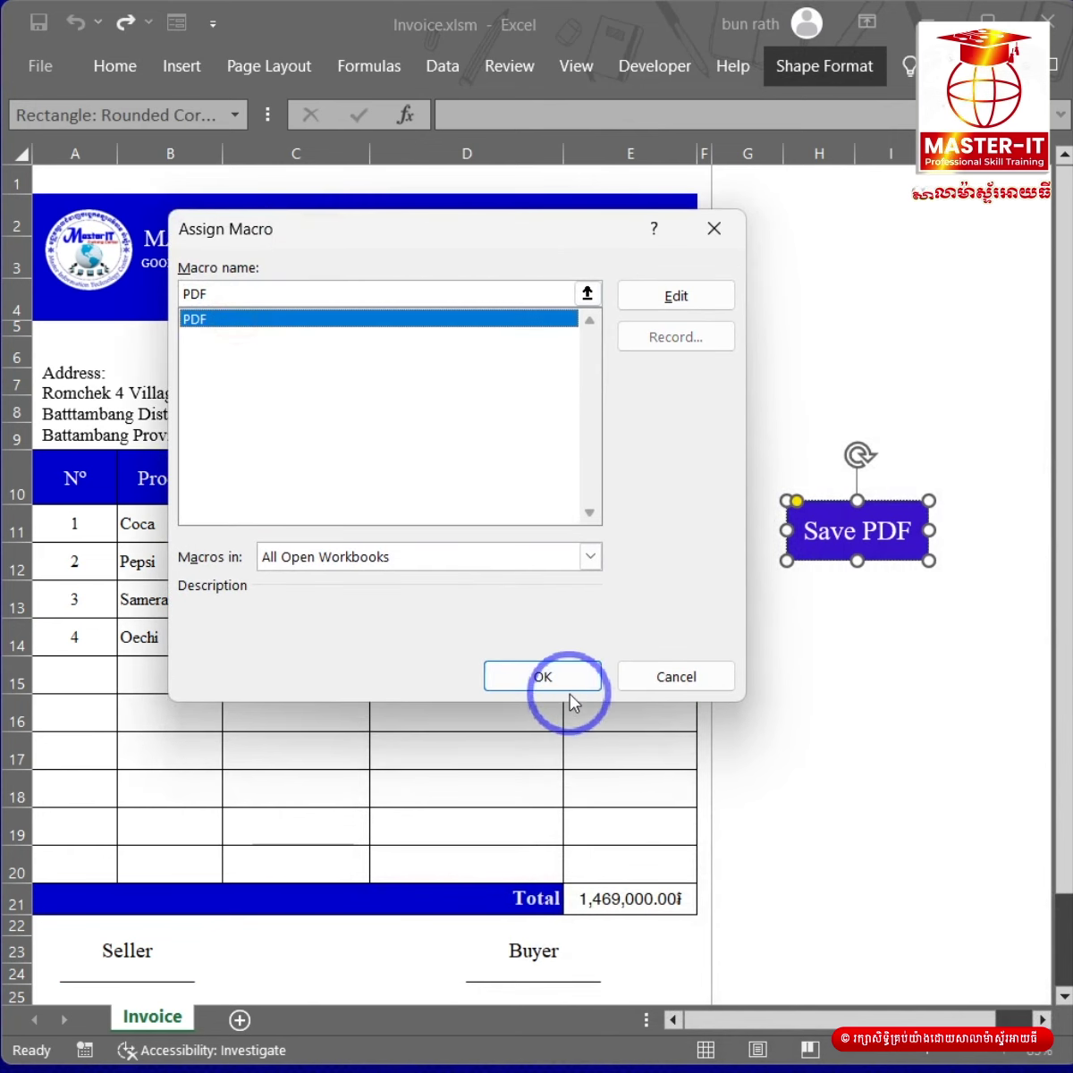
left_click(545, 676)
Step: Export via Save PDF, check invoice number 0001 in Edge at fit-to-page, then minimize Edge
left_click(787, 709)
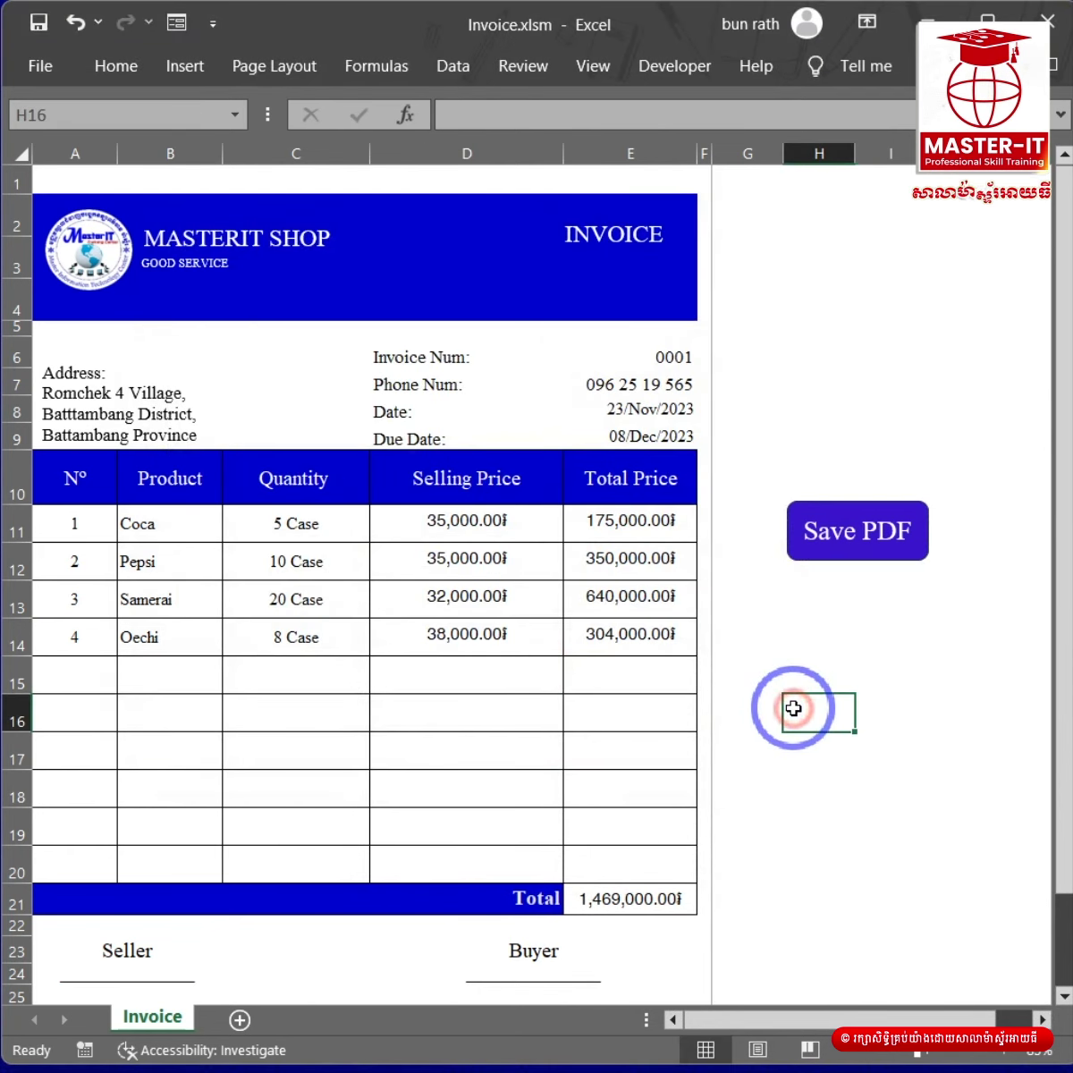
left_click(844, 537)
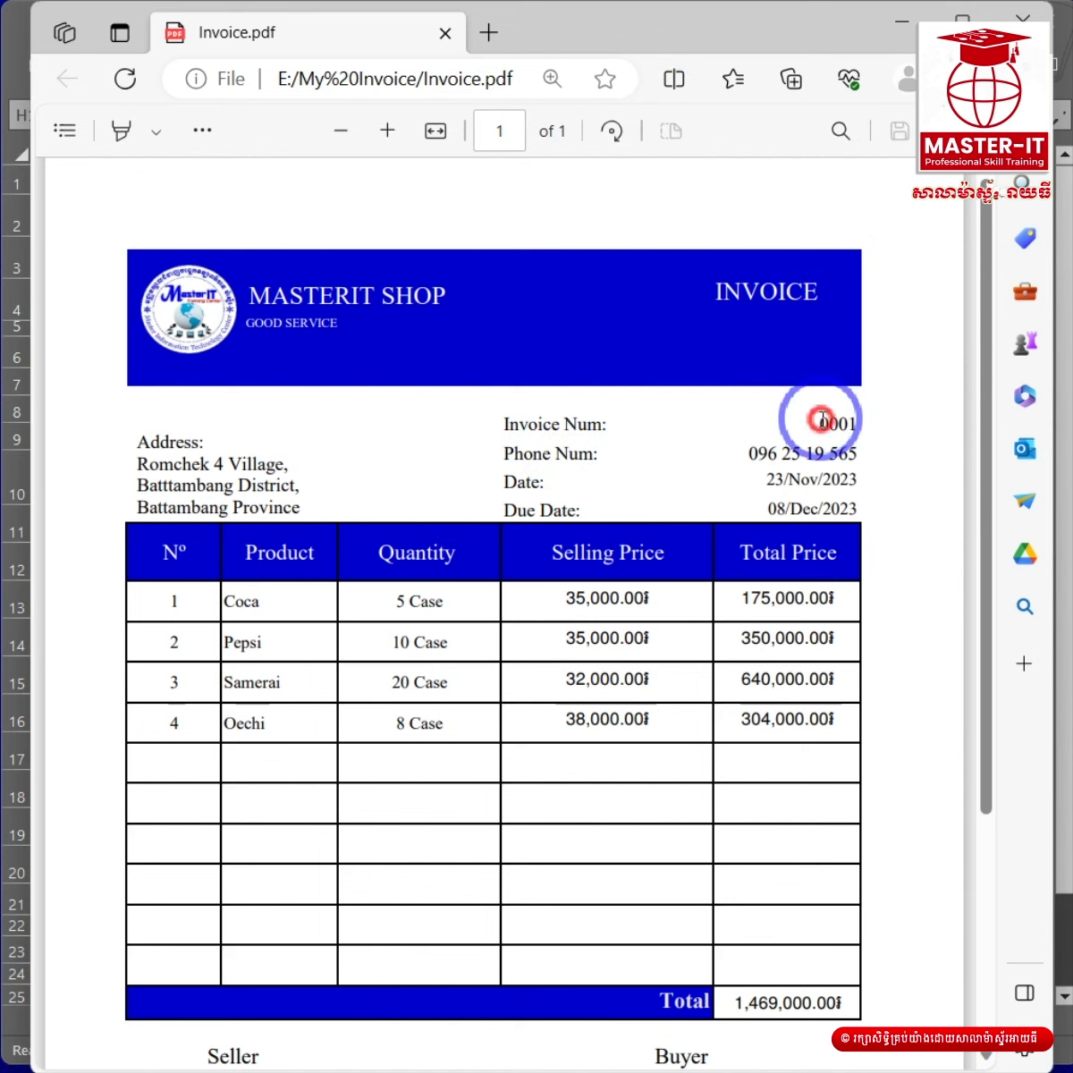
left_click_drag(821, 419, 868, 427)
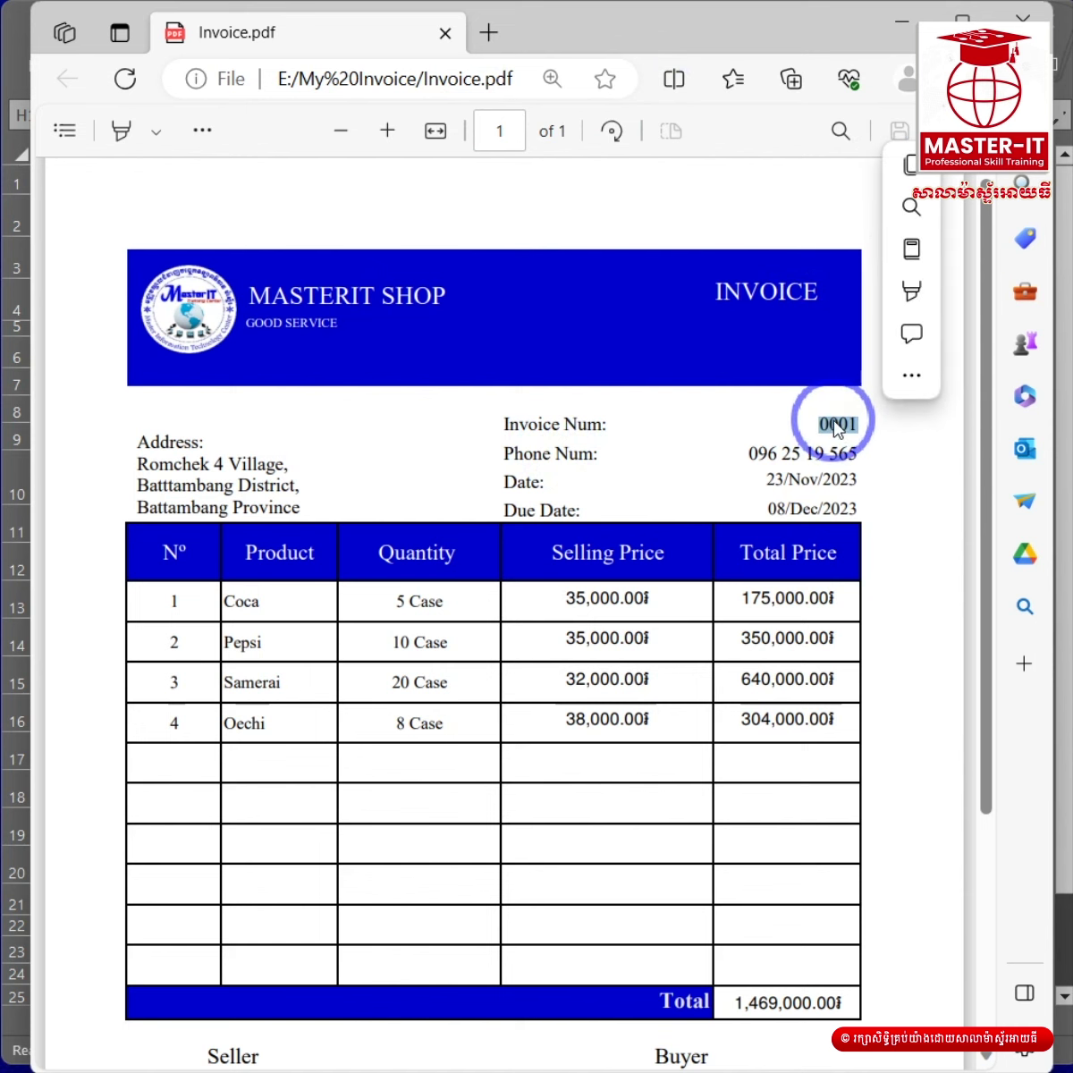
left_click(445, 148)
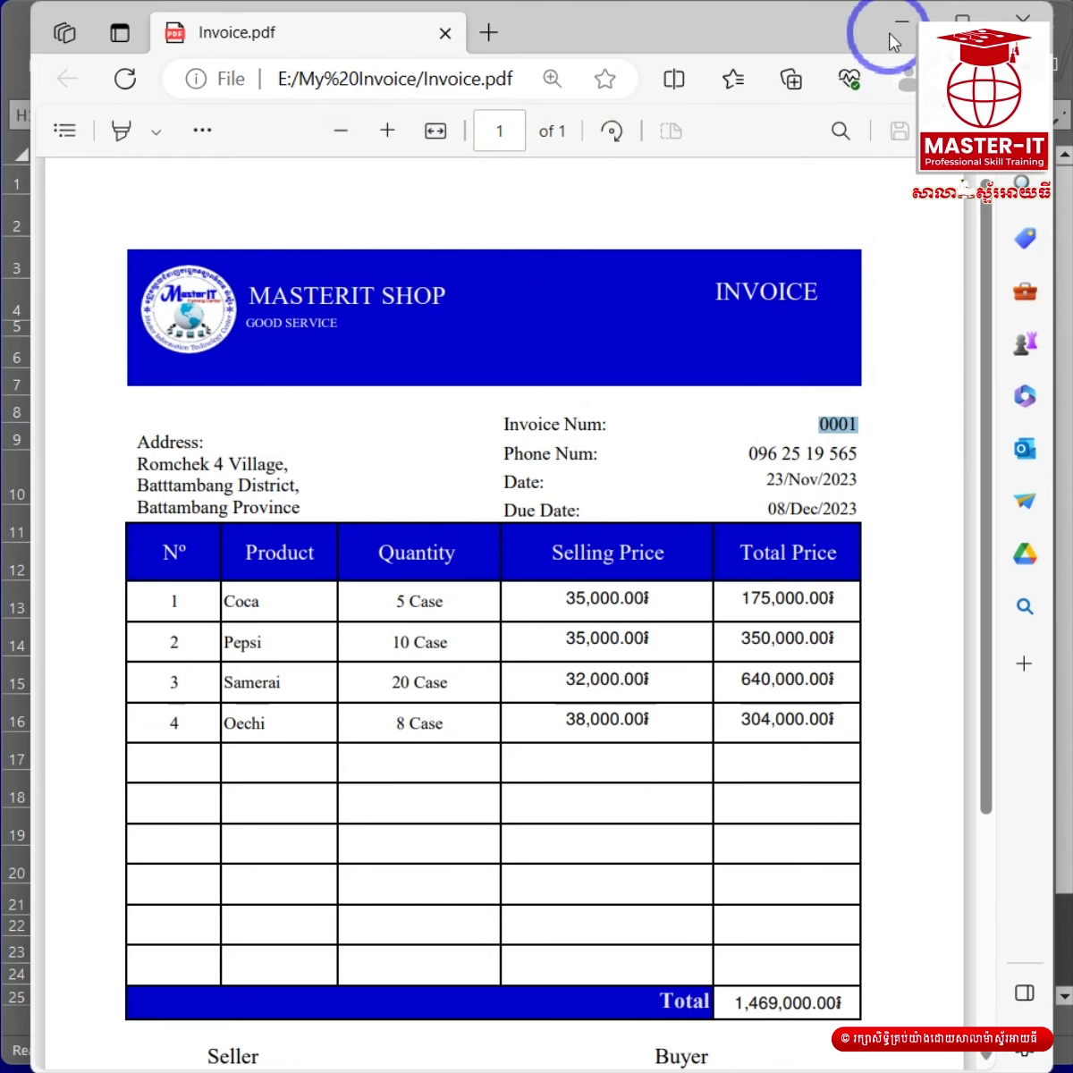
left_click(1021, 18)
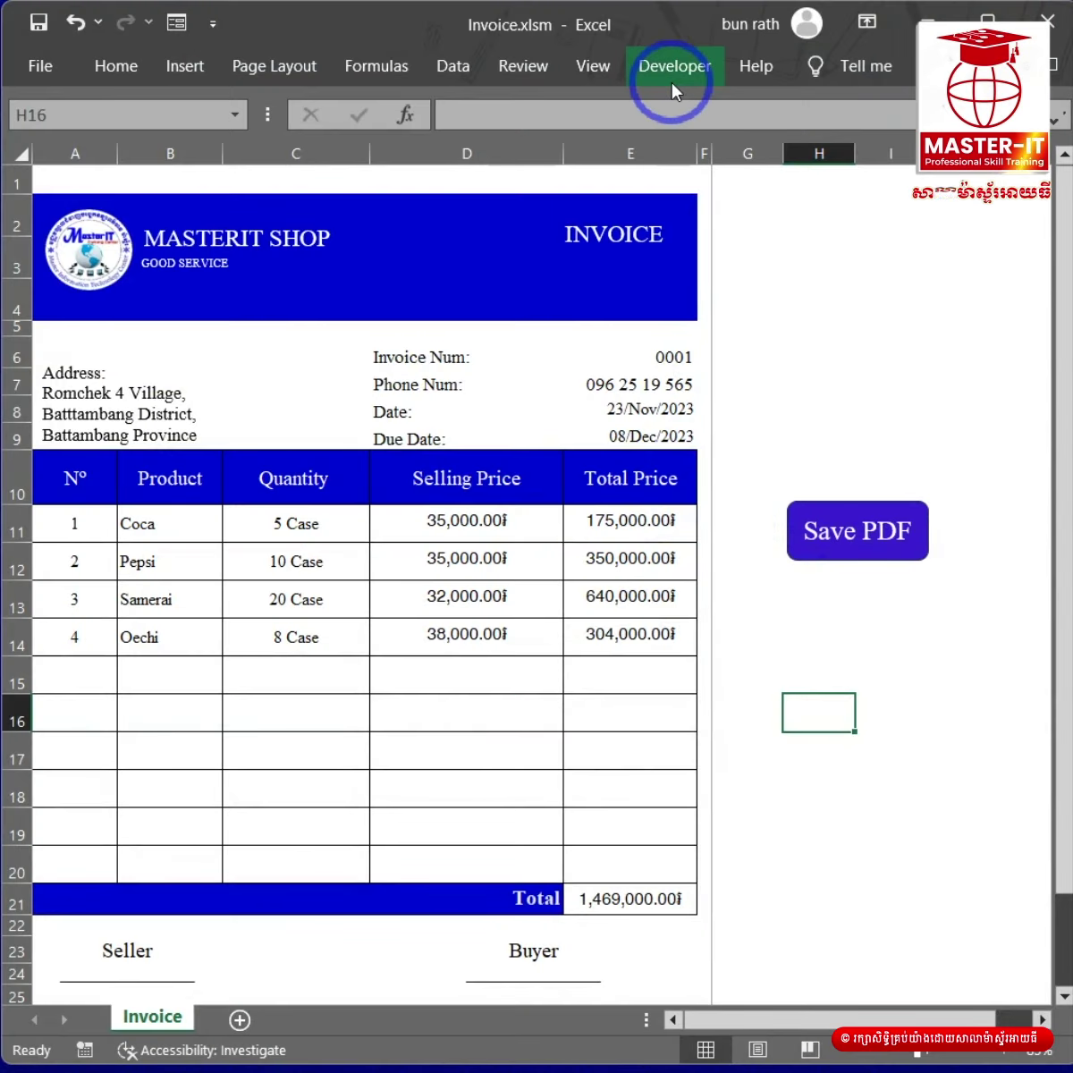
Step: Switch to the Developer tab in the Invoice.xlsm workbook
left_click(672, 84)
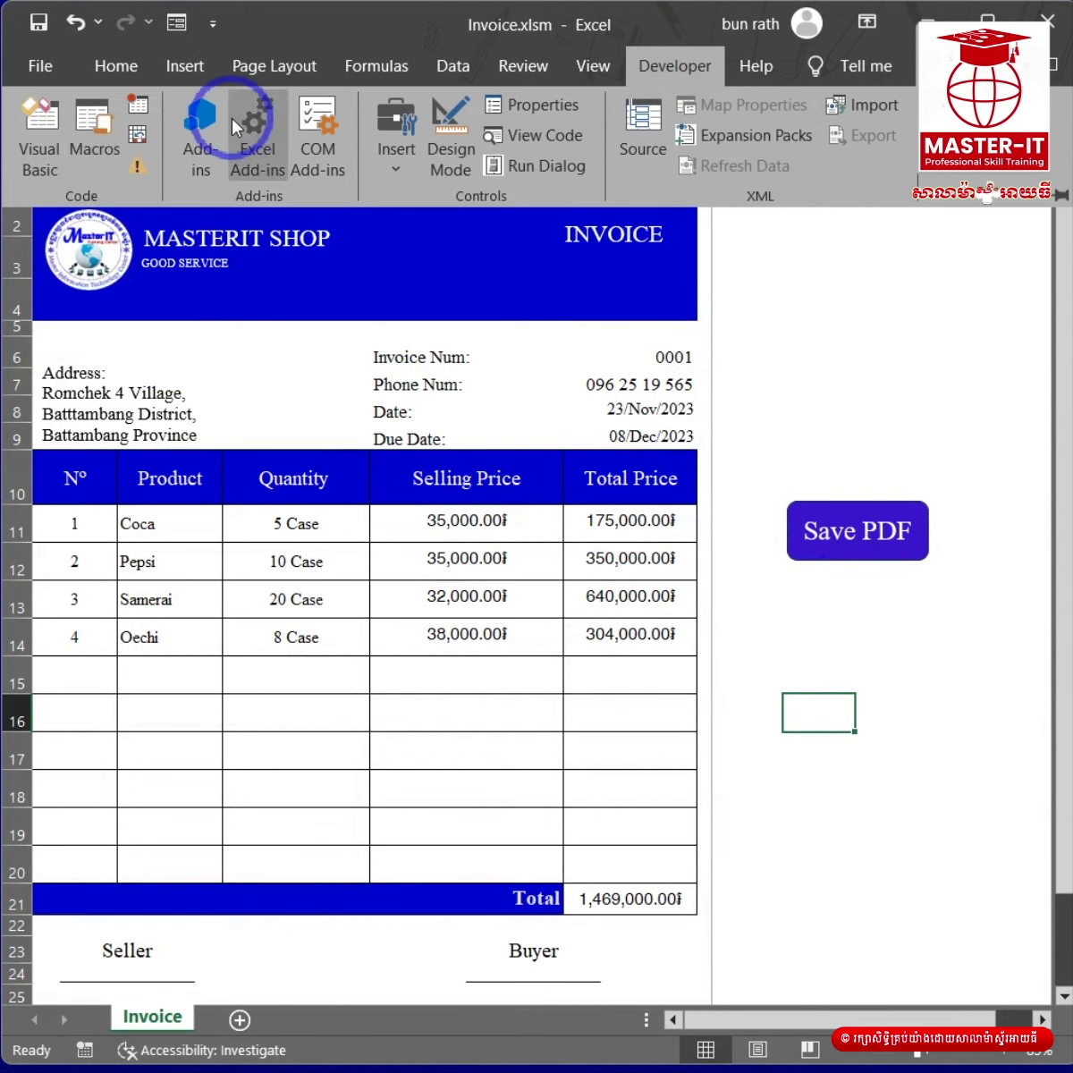
Step: Open the PDF macro's code and remove the .pdf extension from its Filename
left_click(101, 134)
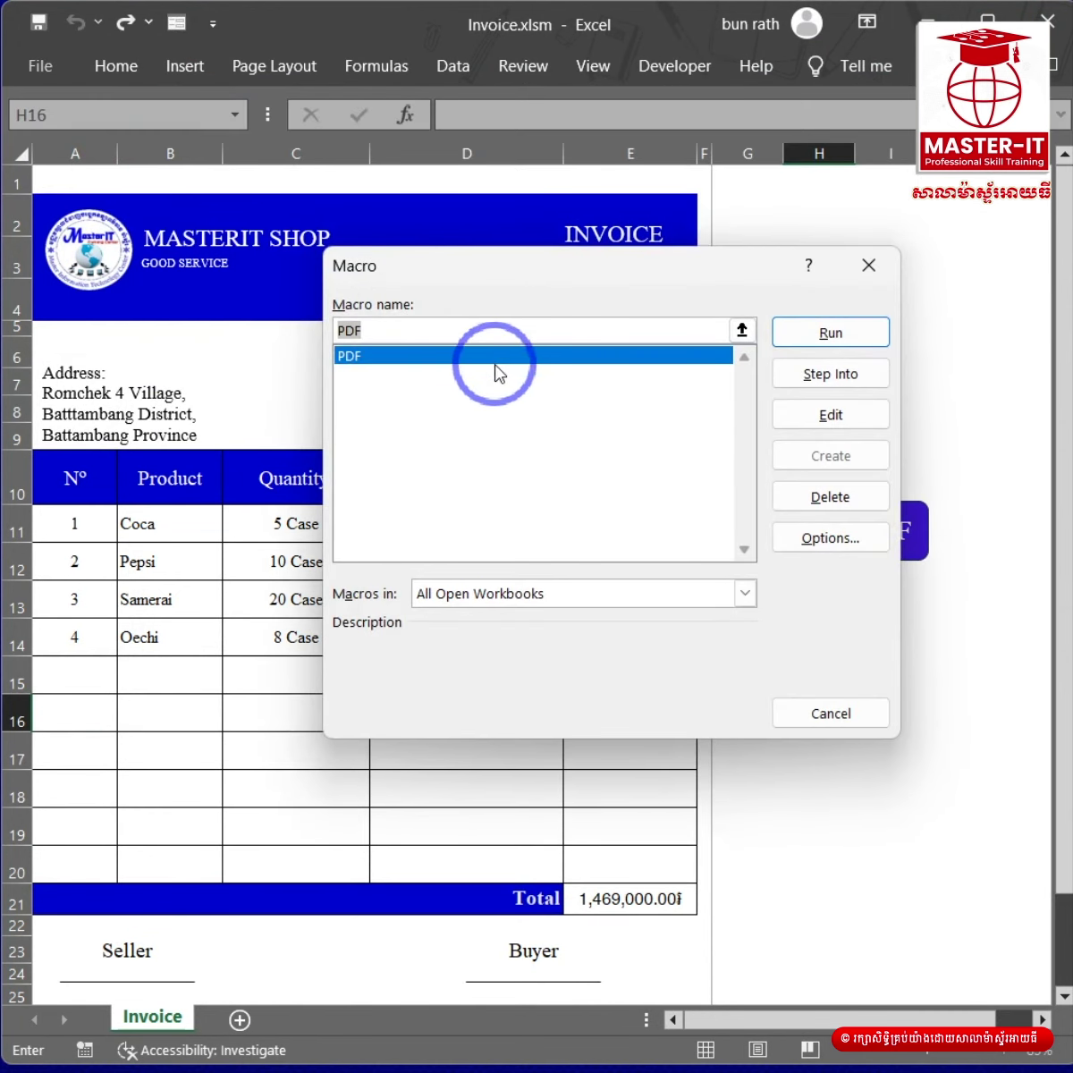
left_click(828, 415)
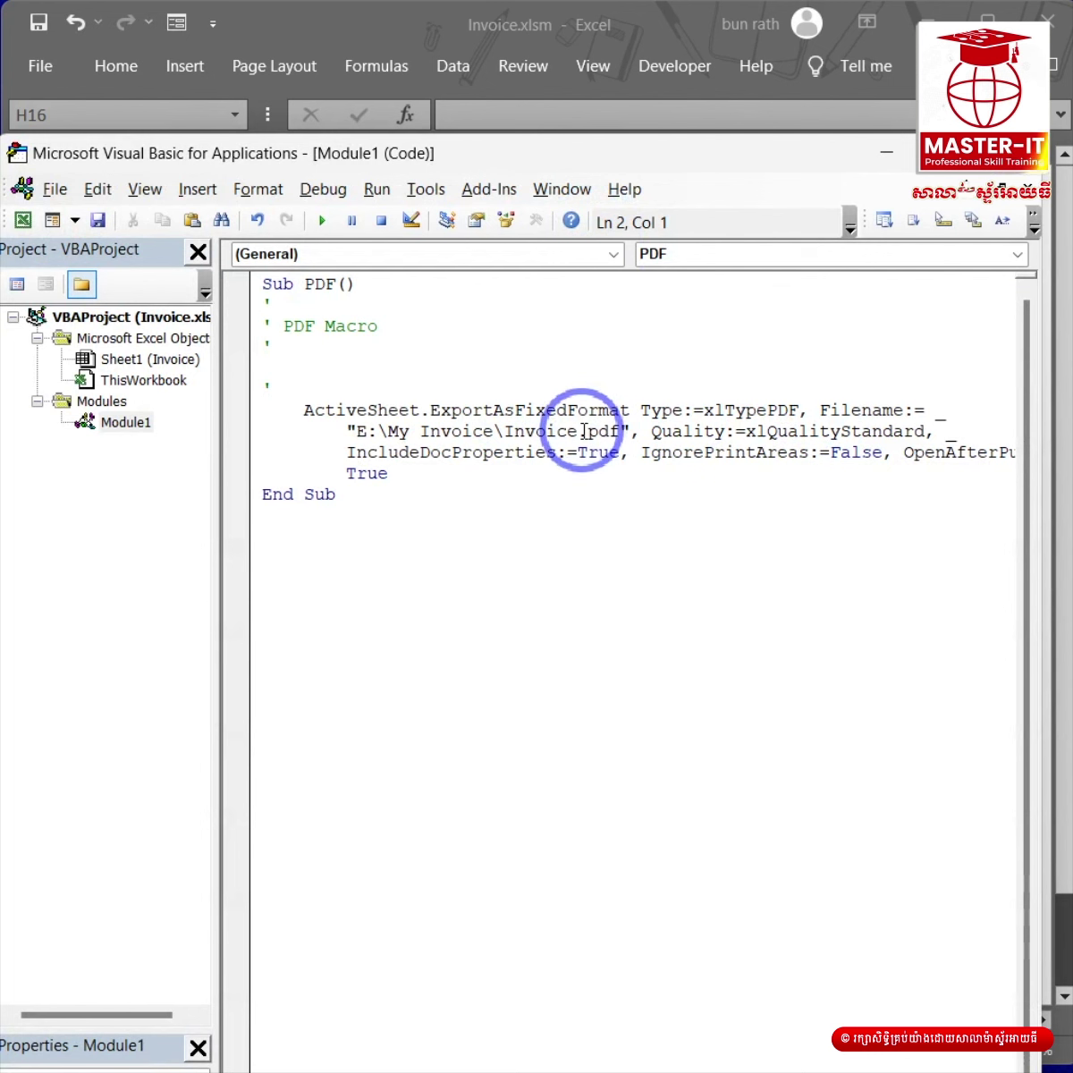
left_click_drag(623, 433, 586, 432)
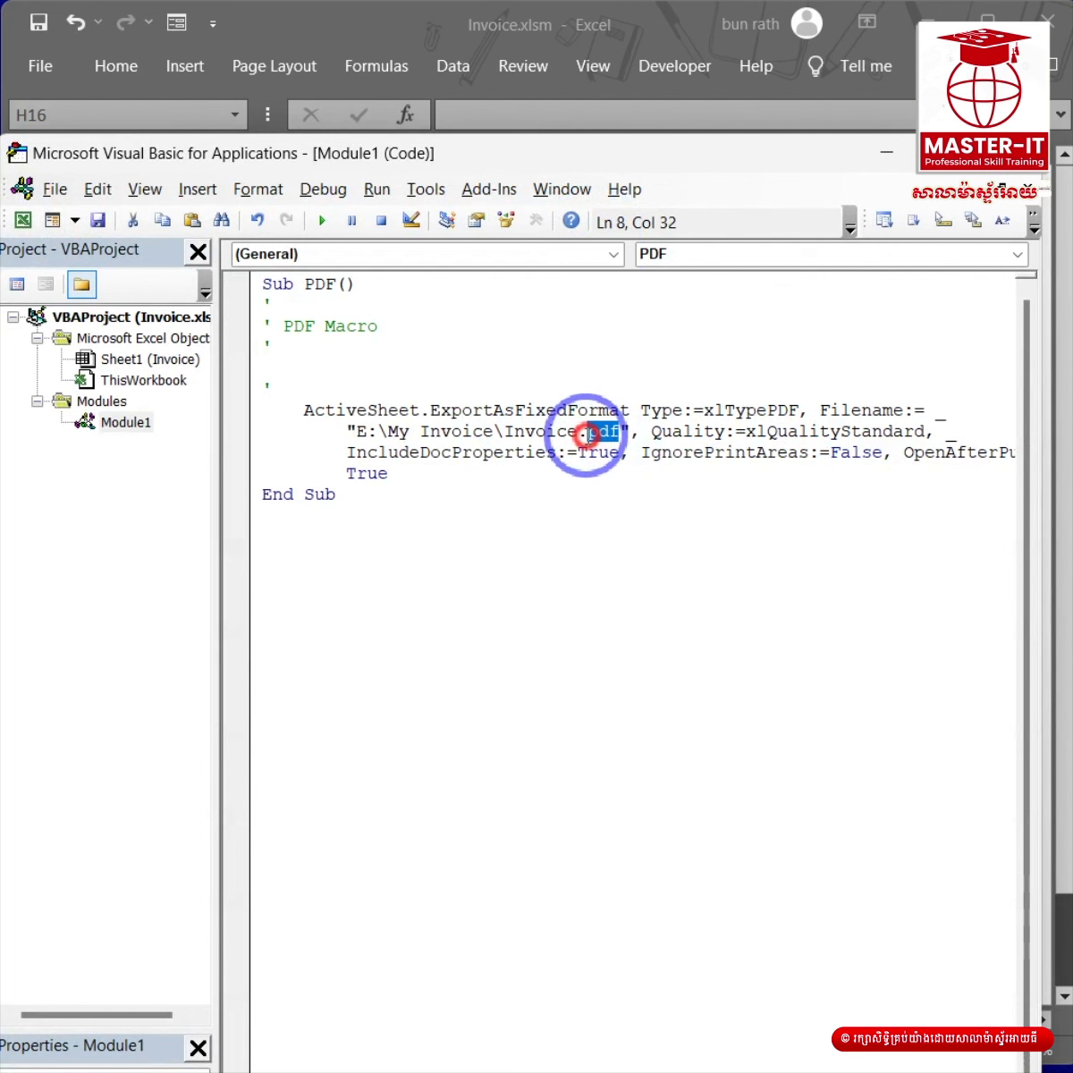
key("BackSpace")
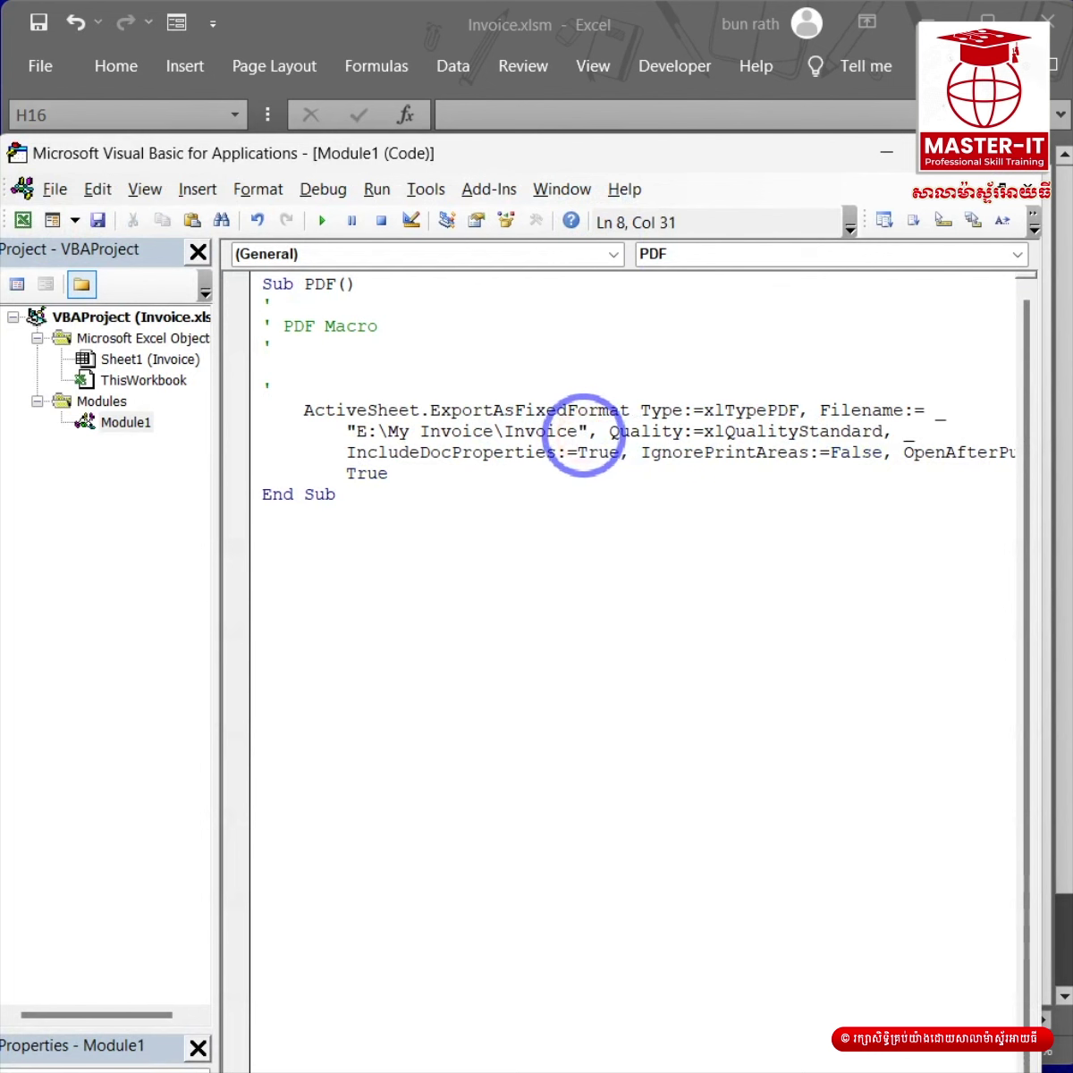
Step: Append & sheet1.Range( after the "E:\My Invoice\Invoice" file name string
left_click(589, 432)
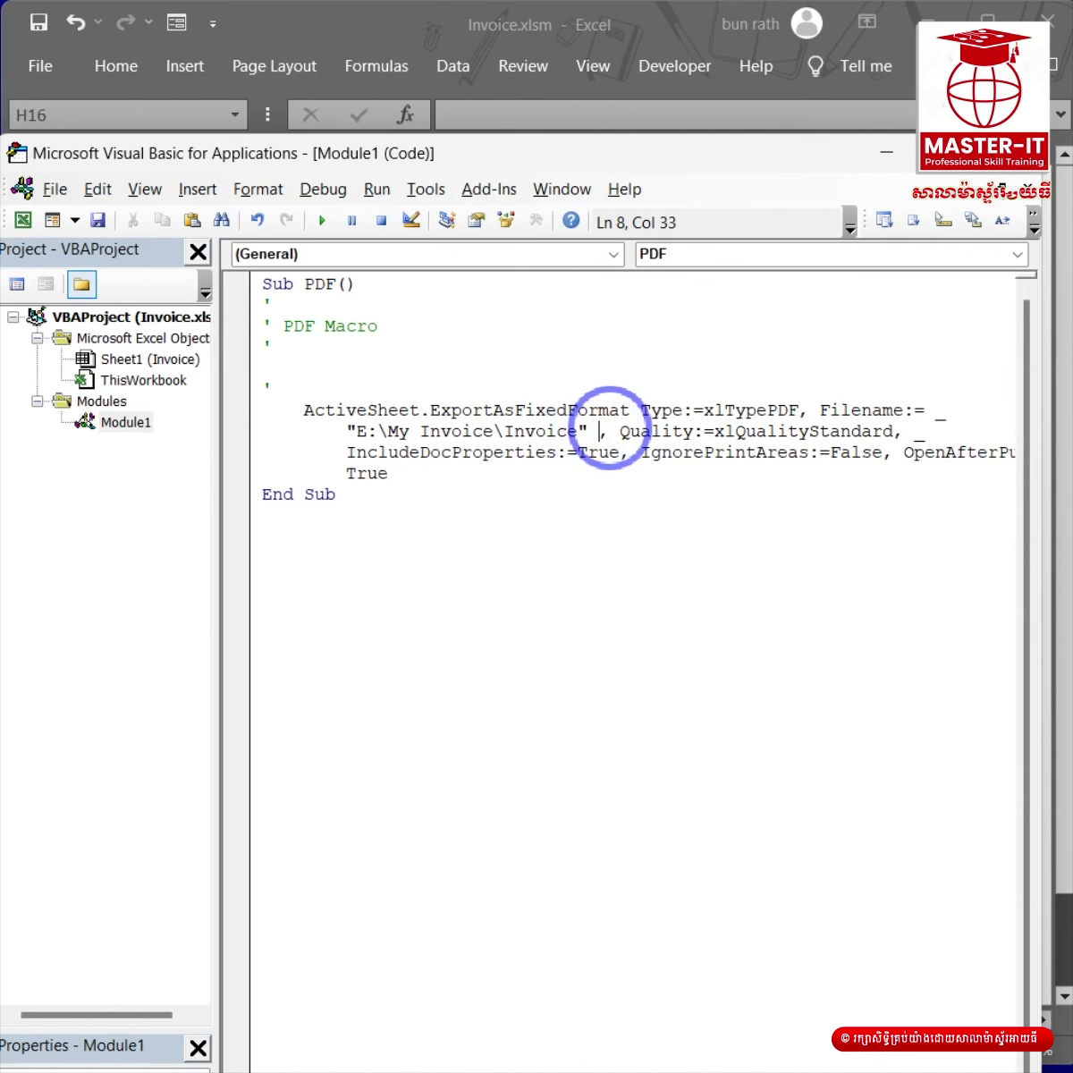
type("&")
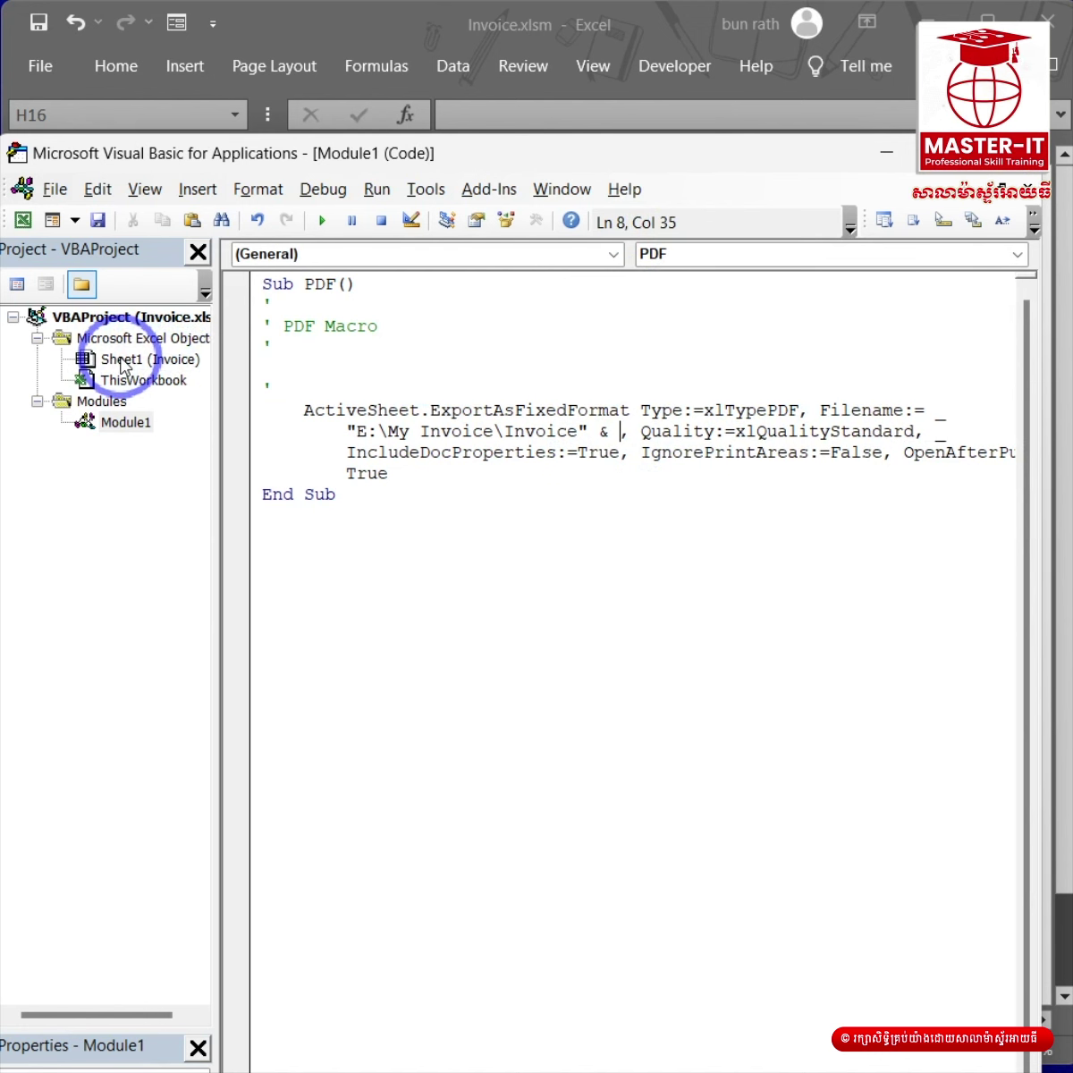
type("sheet1")
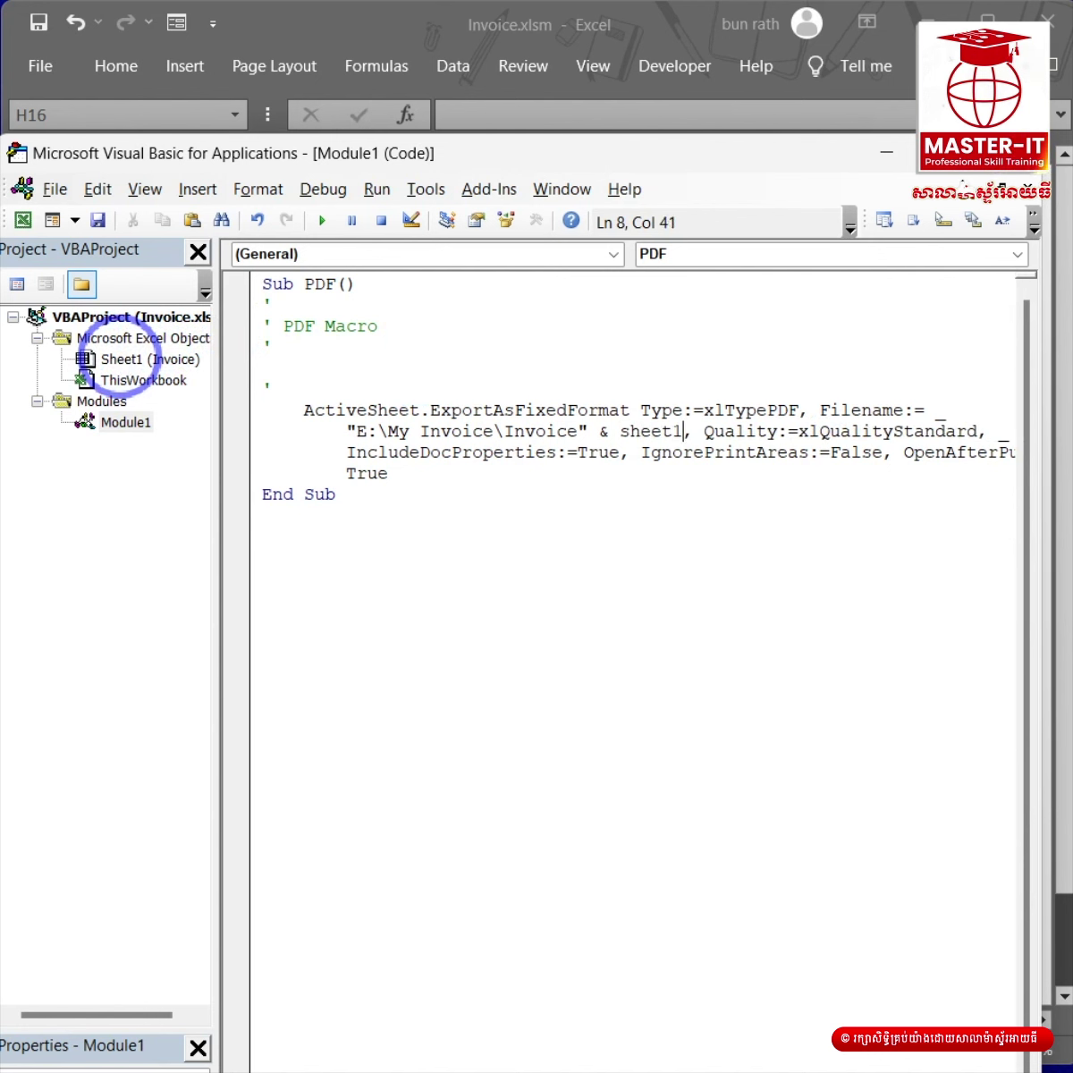
type(".ra")
key("Tab")
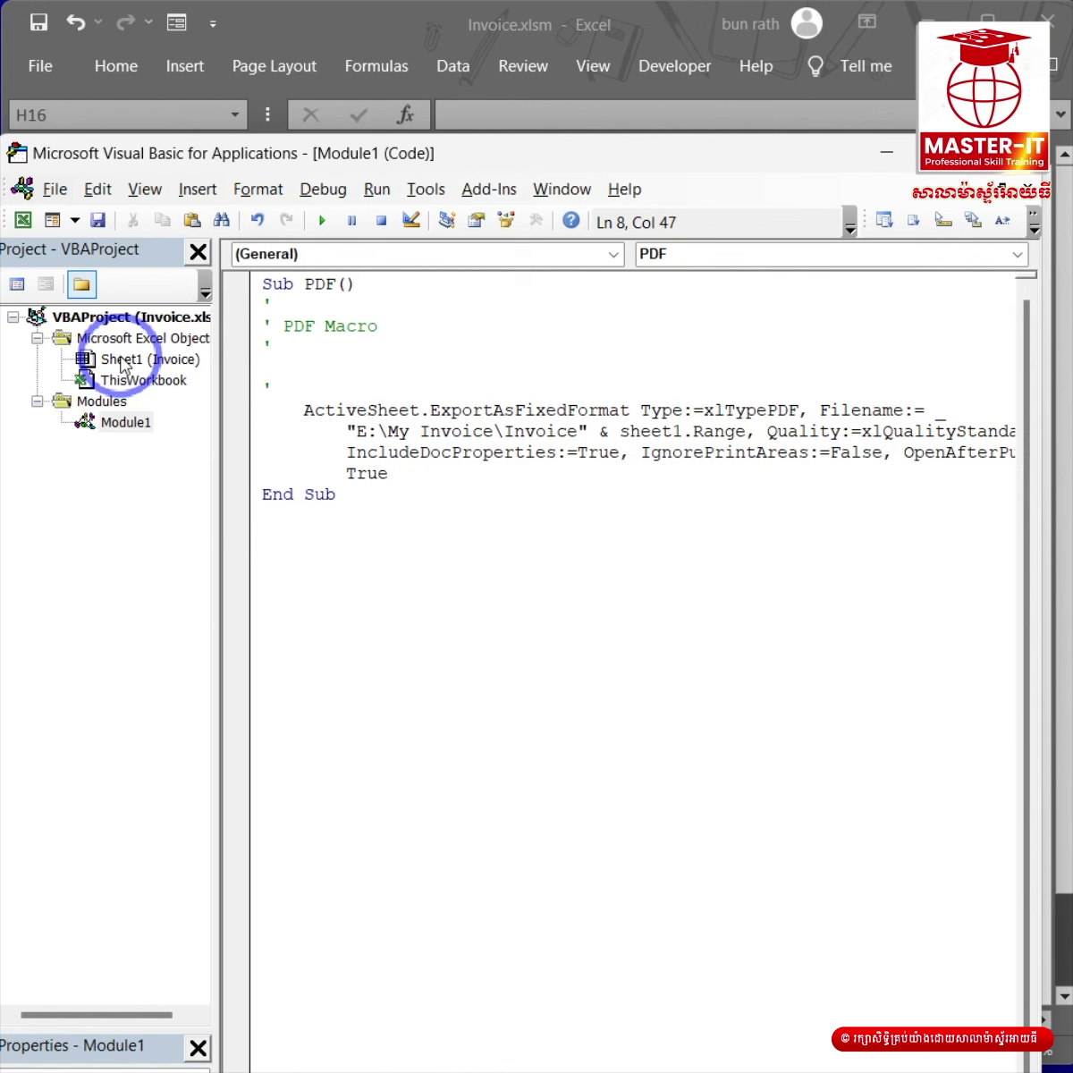
type("(")
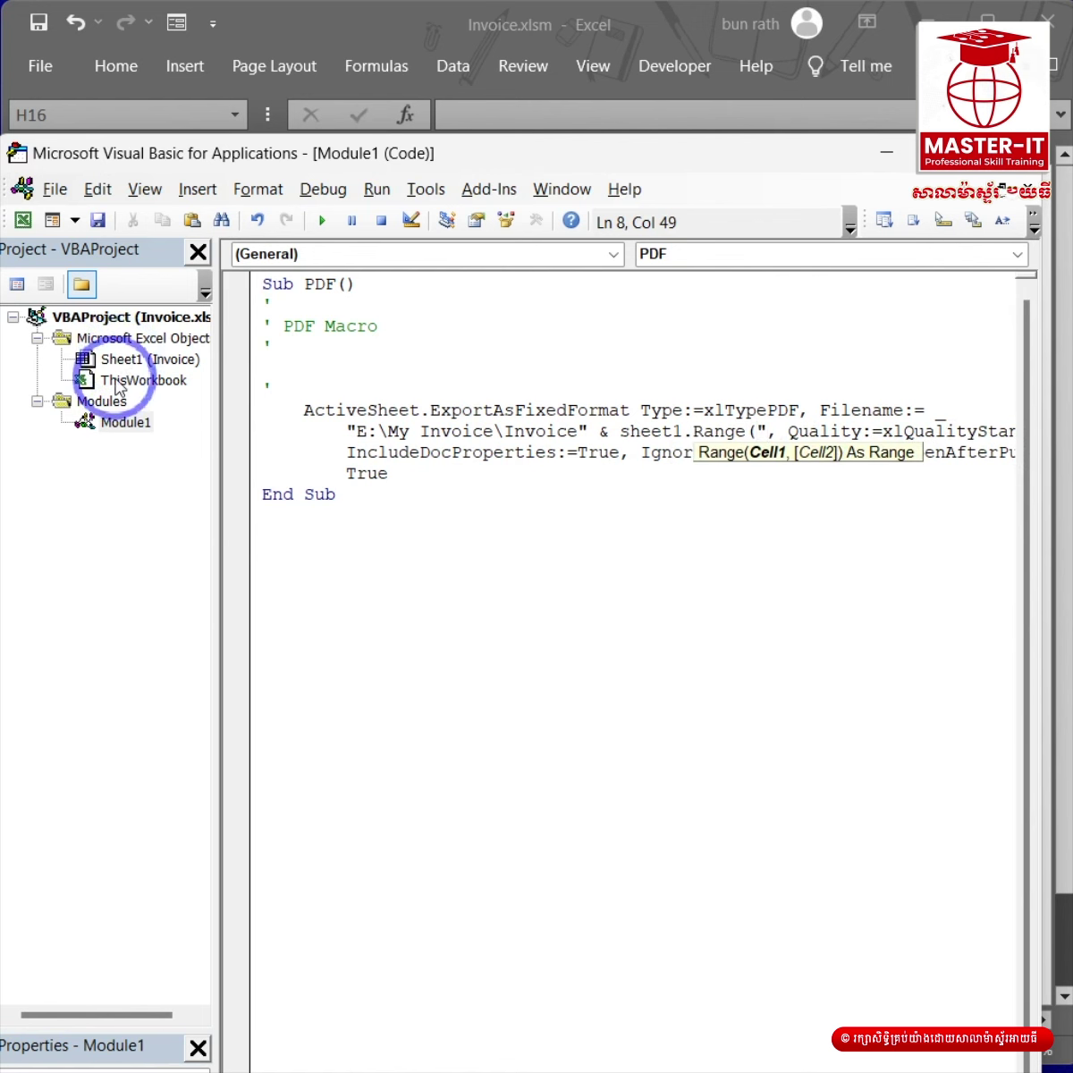
left_click(23, 219)
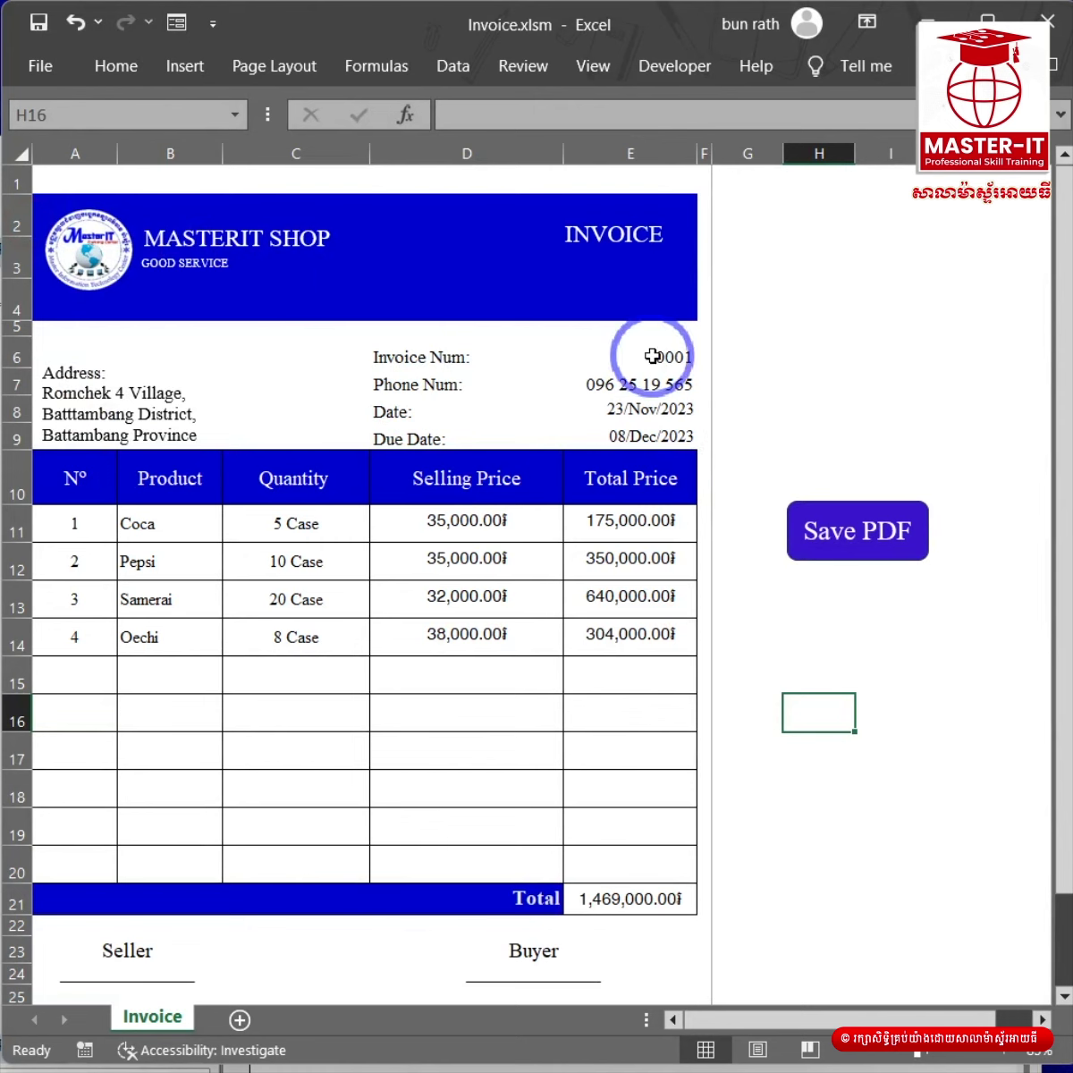
Step: Complete the macro's Filename with sheet1.Range("E6").Value so it uses invoice number cell E6
left_click(664, 346)
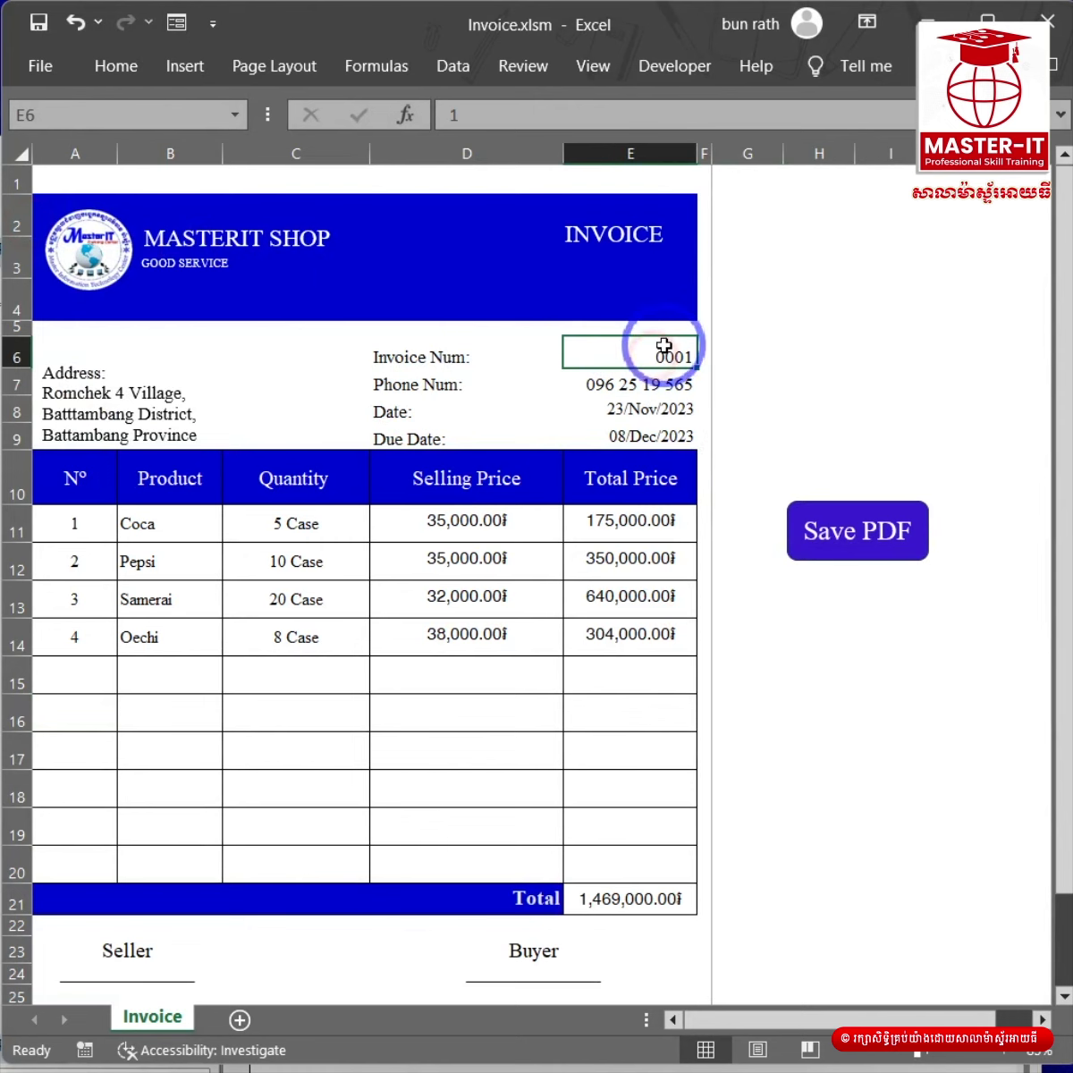
left_click(674, 66)
left_click(96, 115)
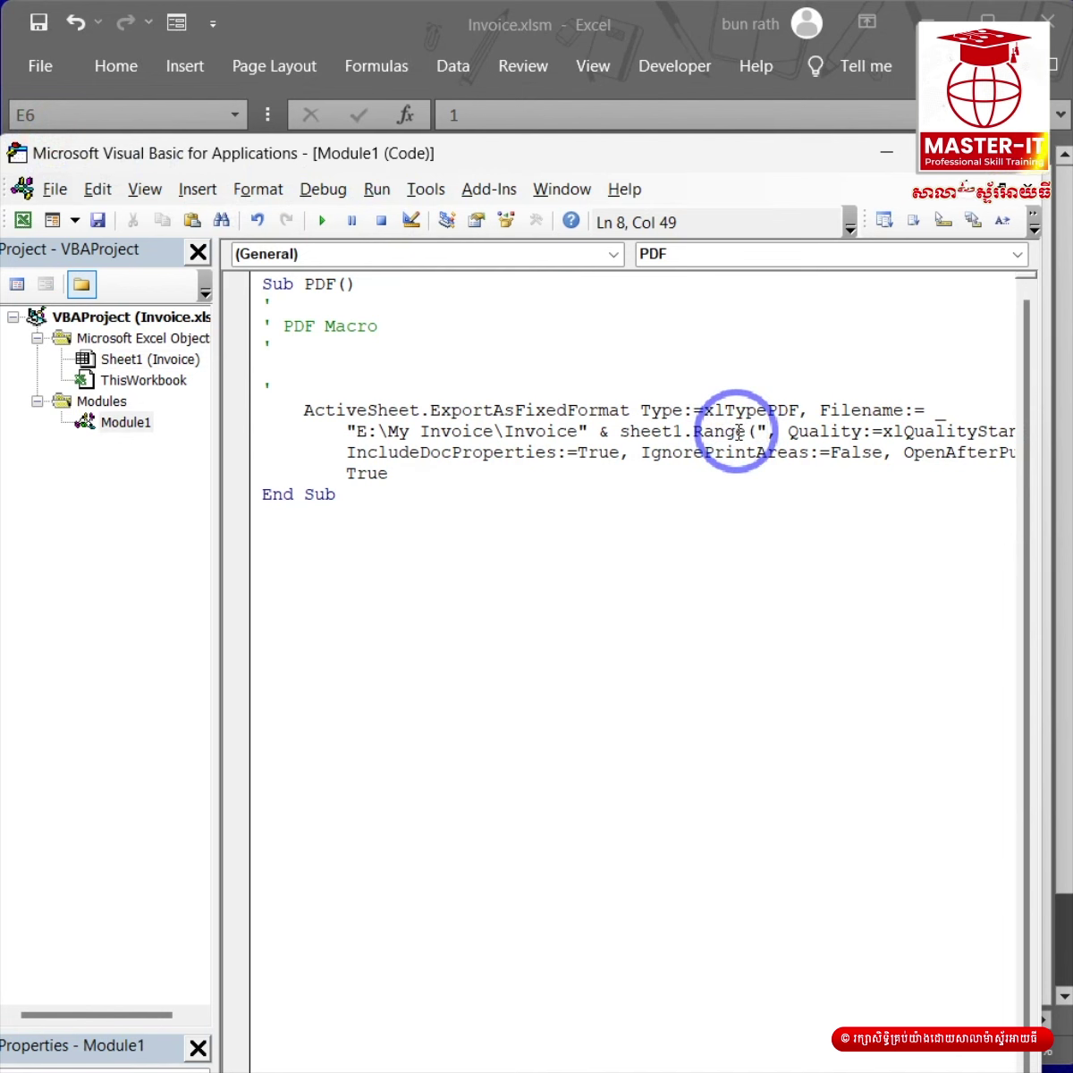
type("E")
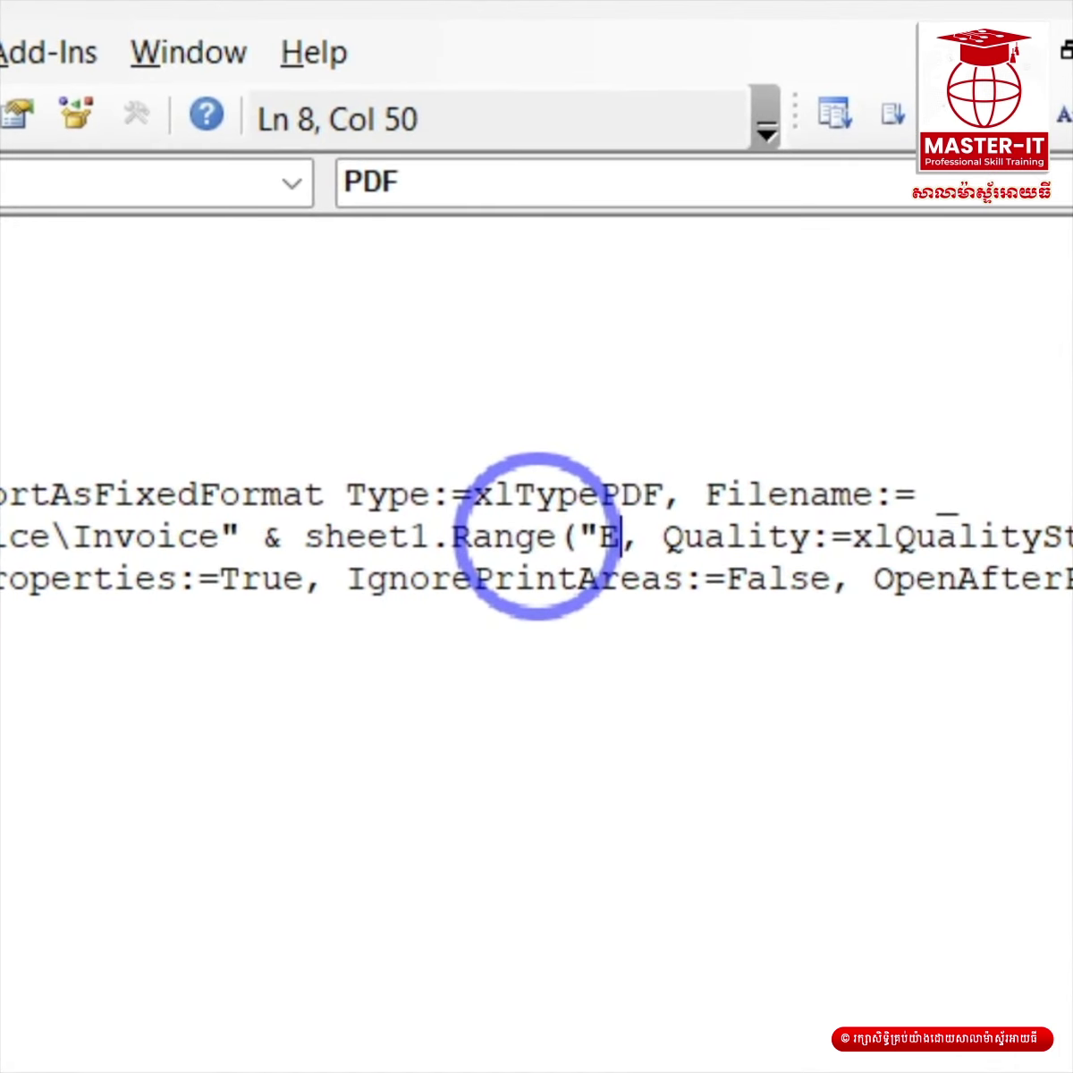
type("6\"")
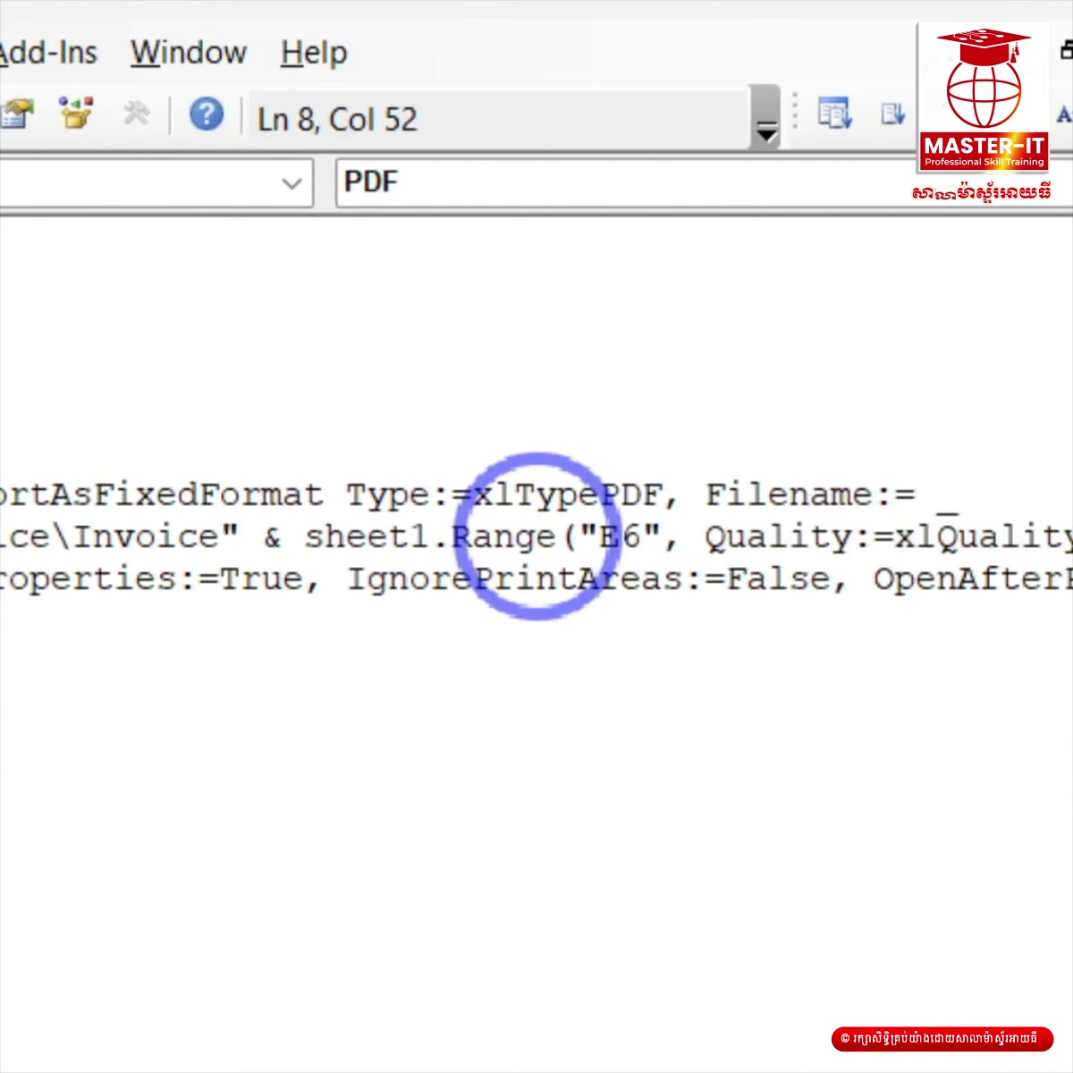
type(").va")
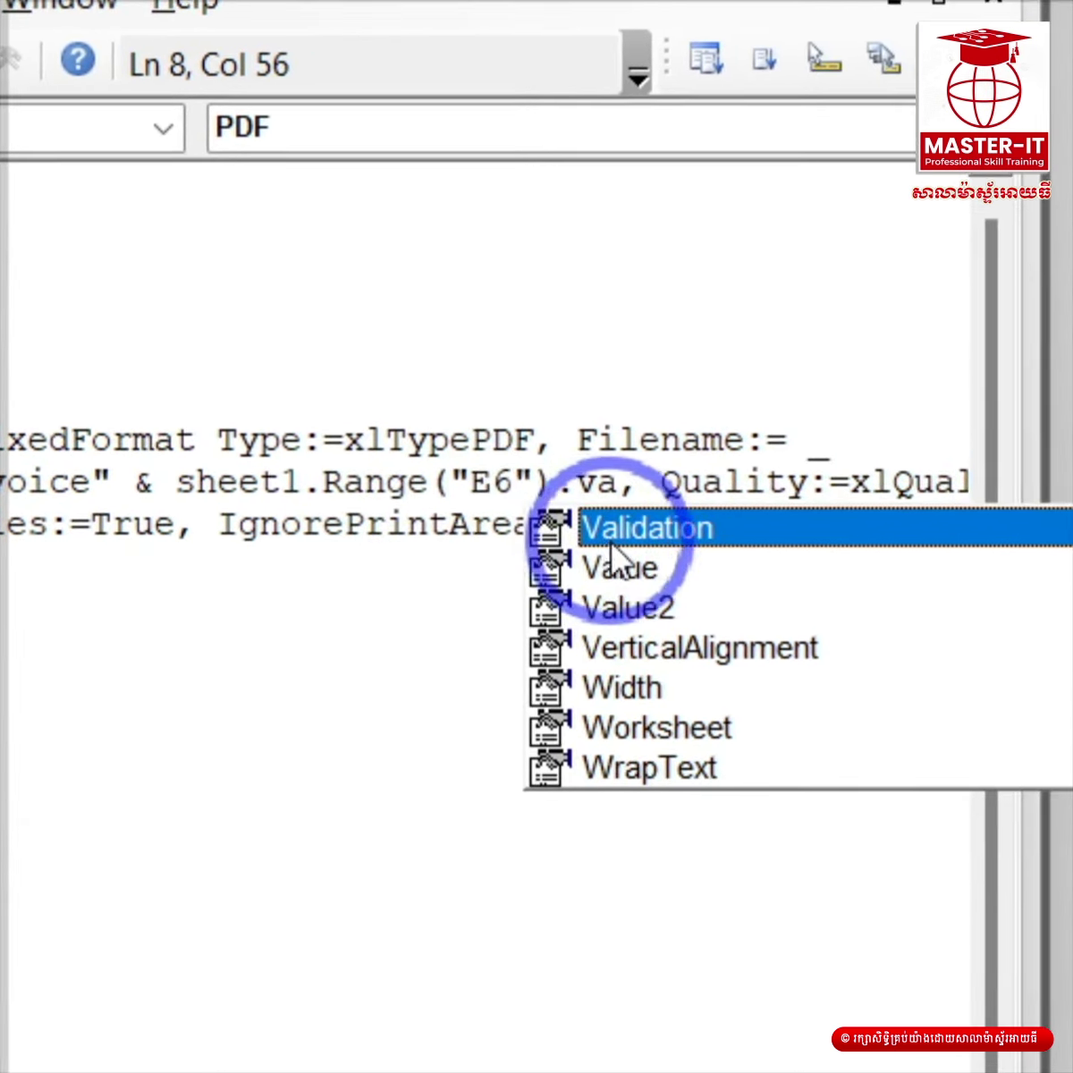
double_click(749, 622)
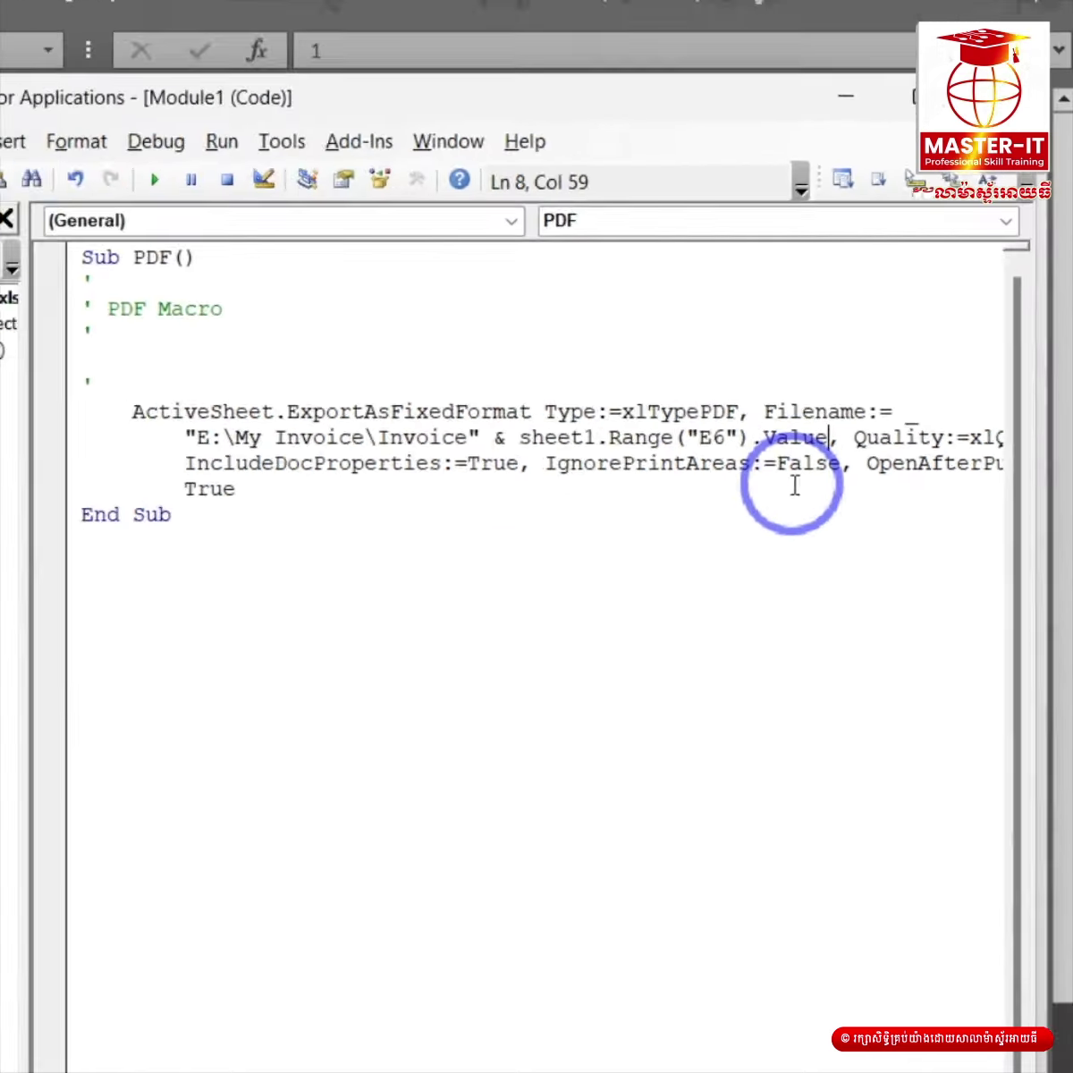
key("alt+F11")
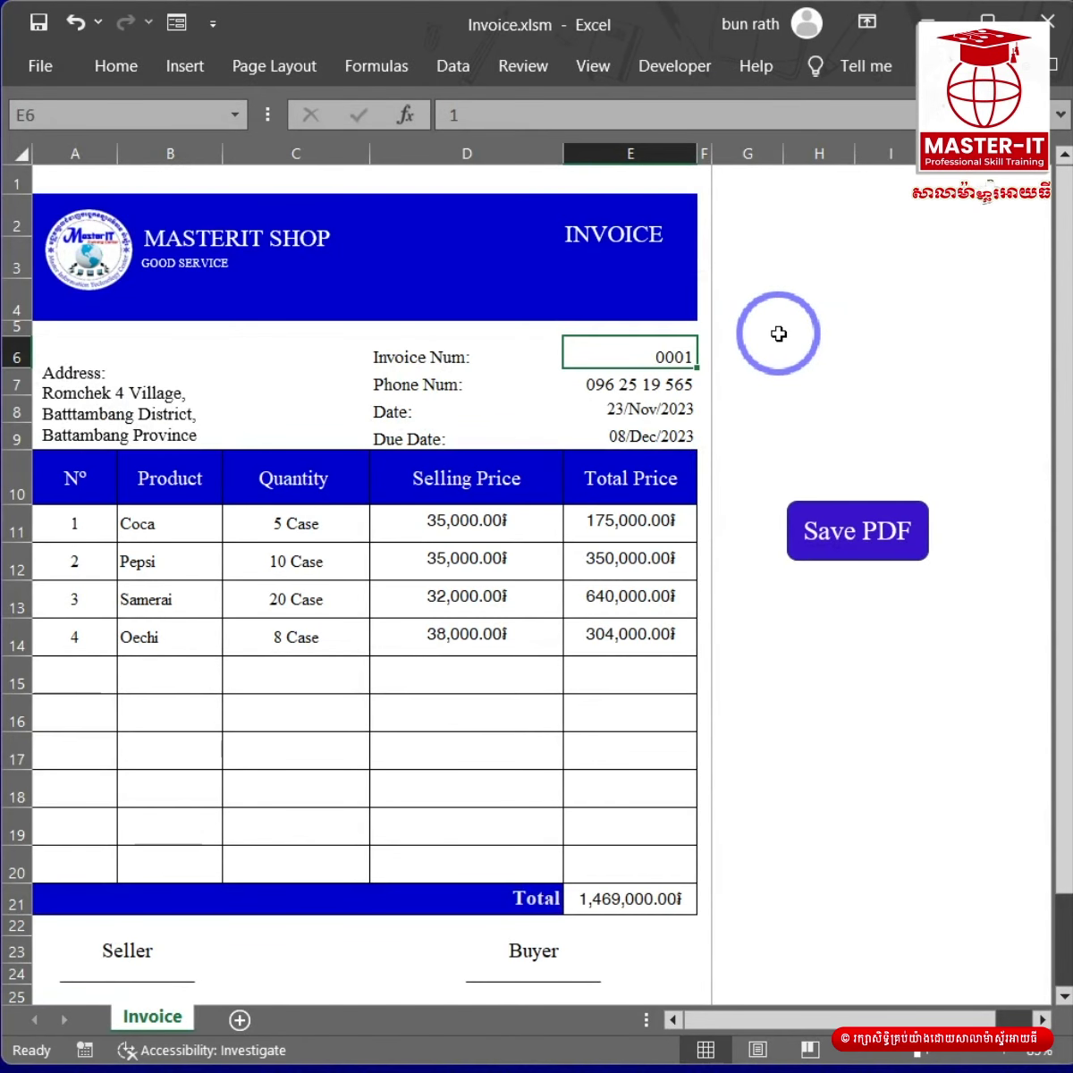
Step: Export invoice 0001 with the Save PDF button, producing Invoice1.pdf, and close it
left_click(776, 331)
left_click(854, 533)
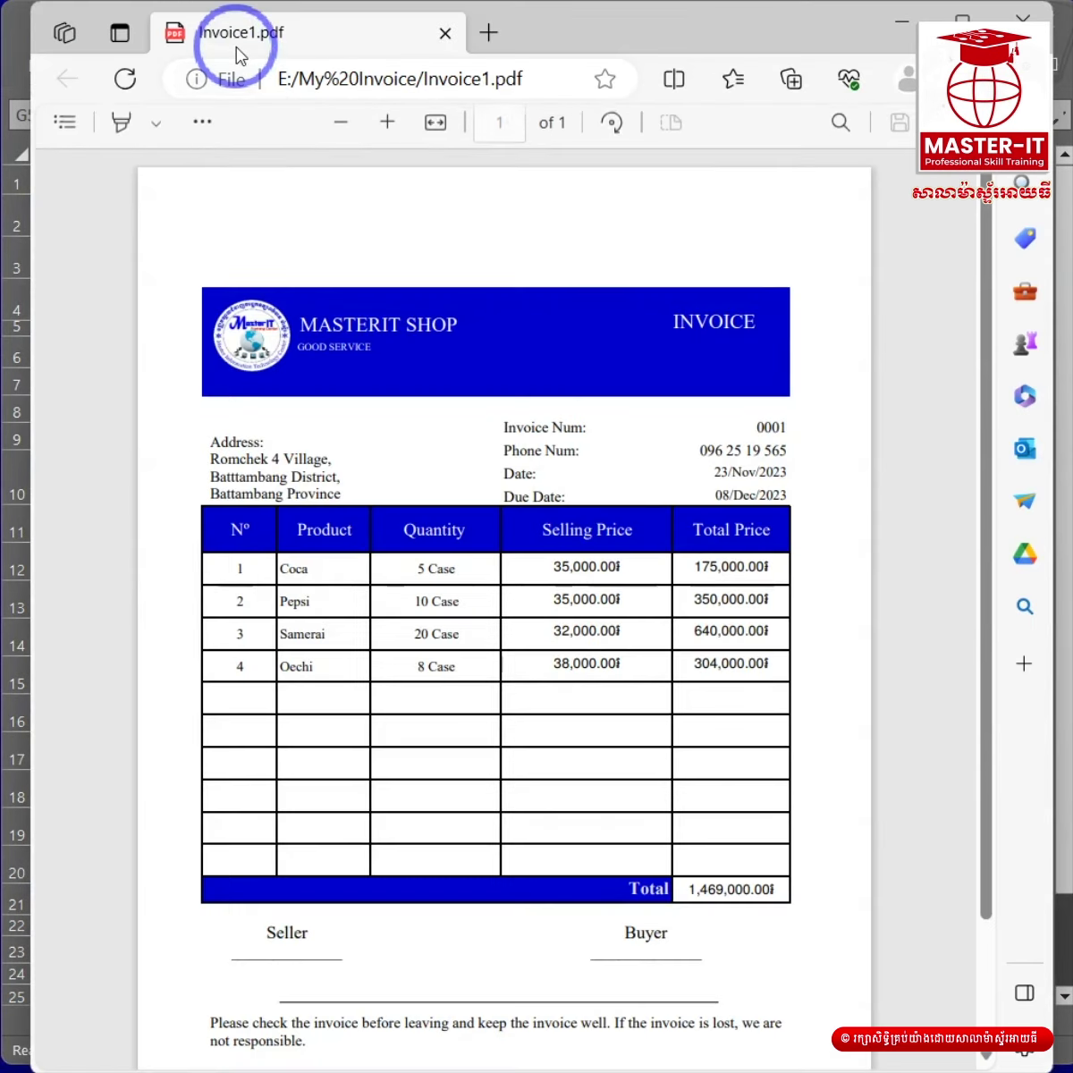
left_click(1021, 20)
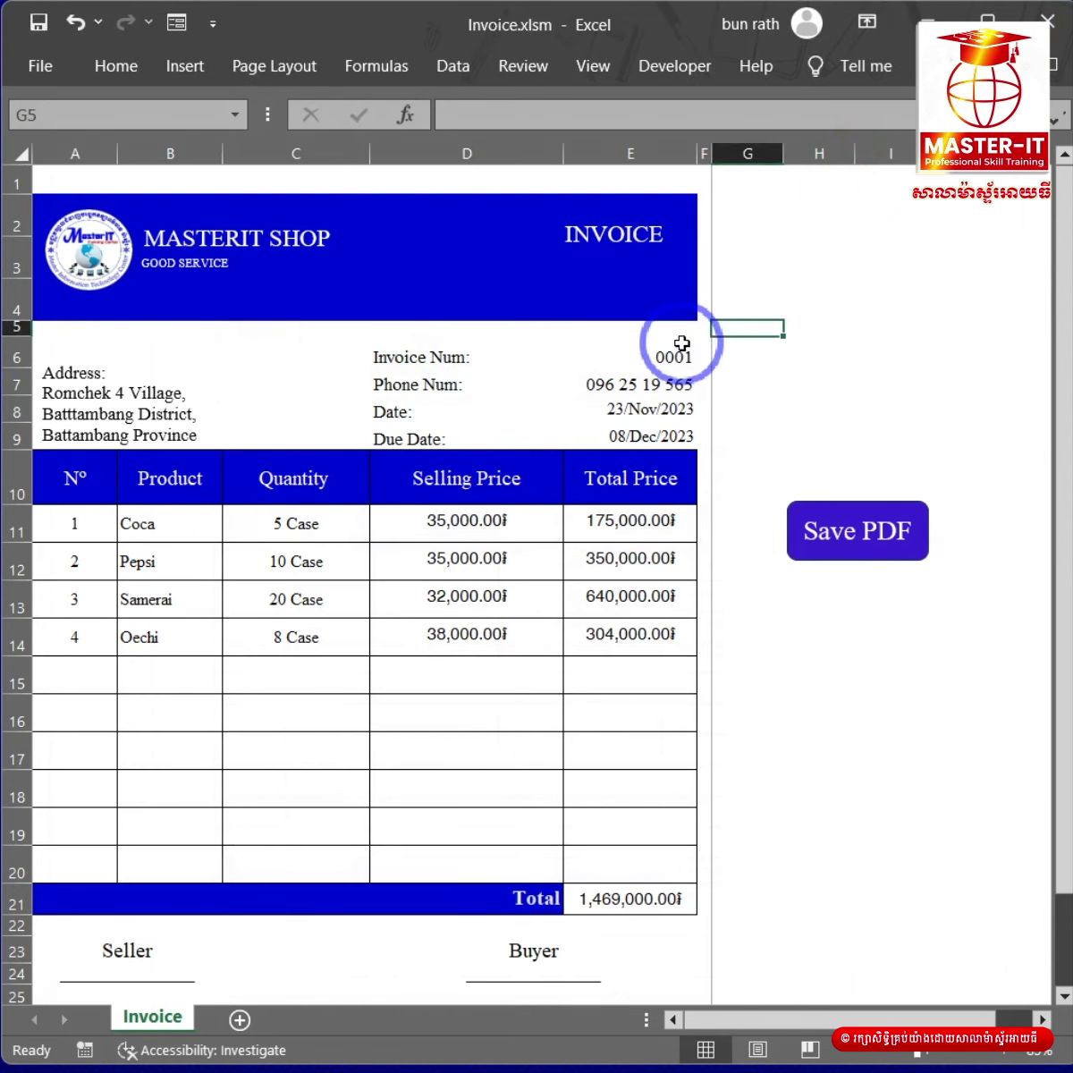
Step: Change the invoice number in E6 to 0002 and export it as Invoice2.pdf
left_click(680, 349)
type("2")
left_click(818, 409)
left_click(854, 533)
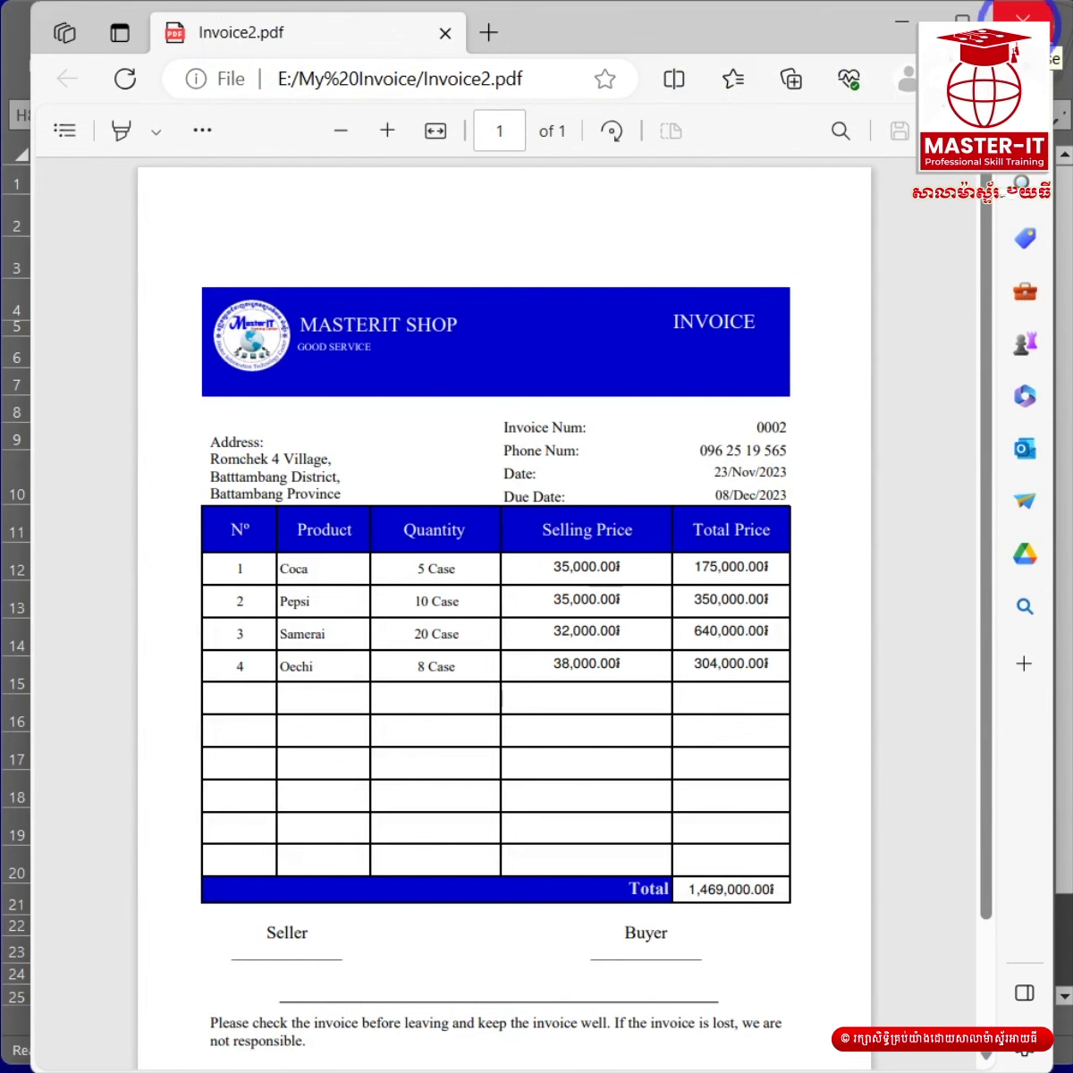
left_click(1022, 18)
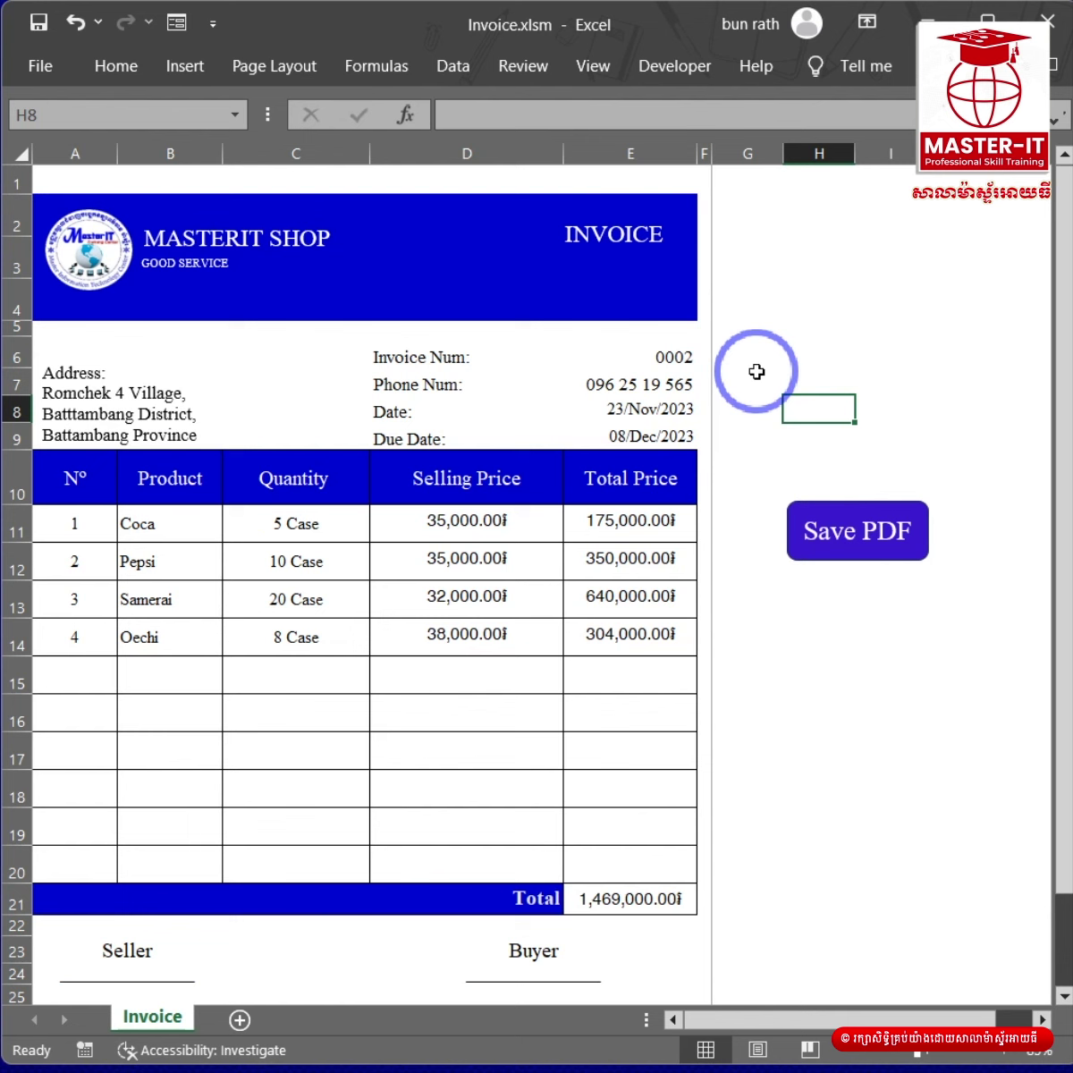